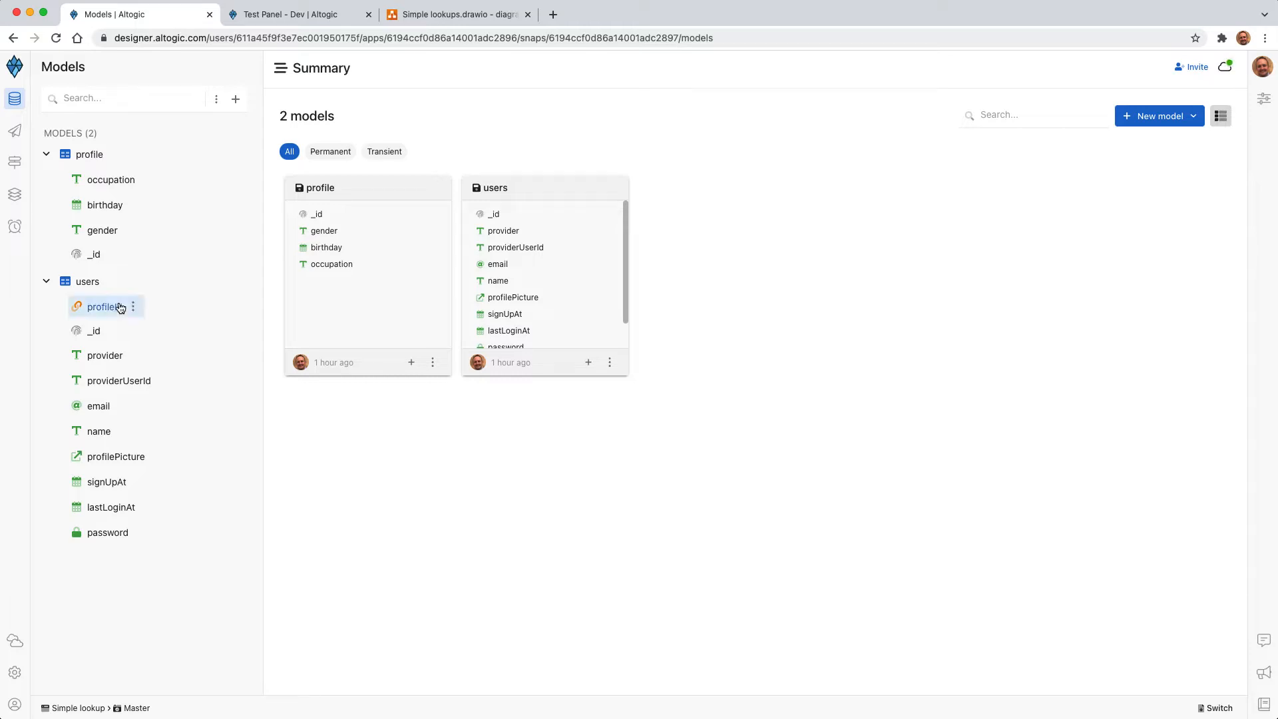
# Step: Open the Set profile service and look through the Database nodes available in the nodes library
pyautogui.click(16, 137)
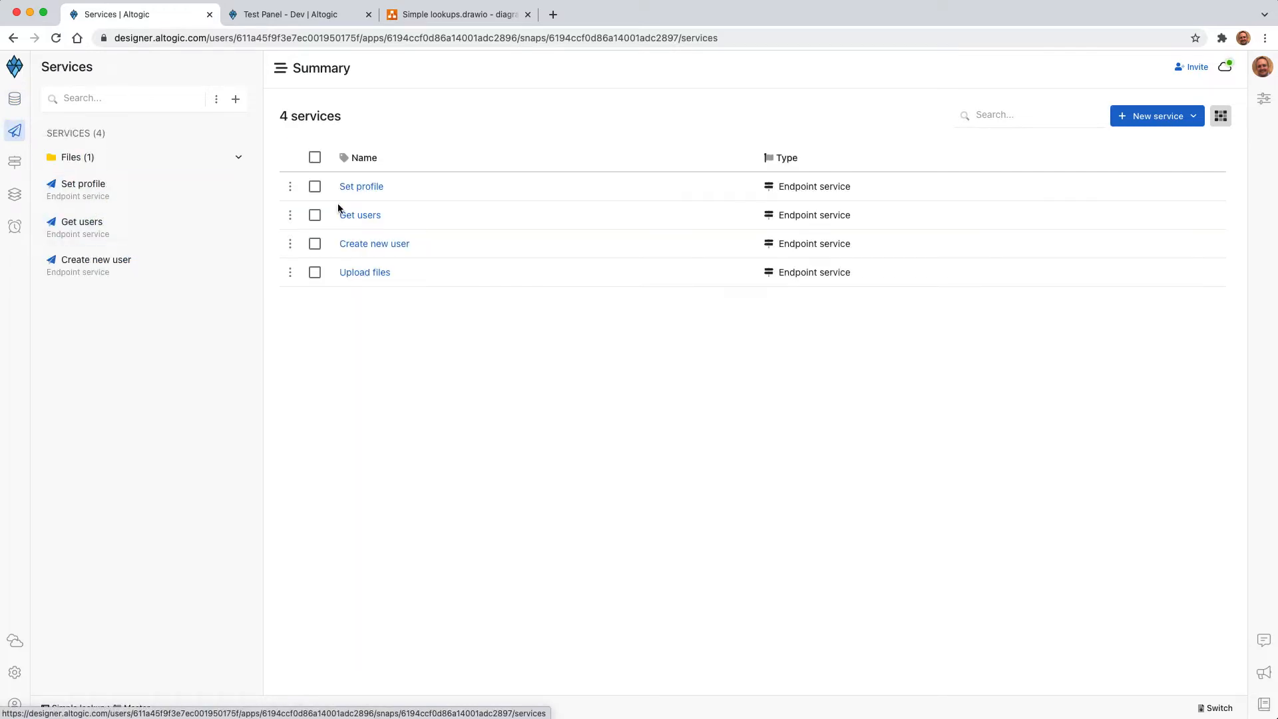
pyautogui.click(365, 189)
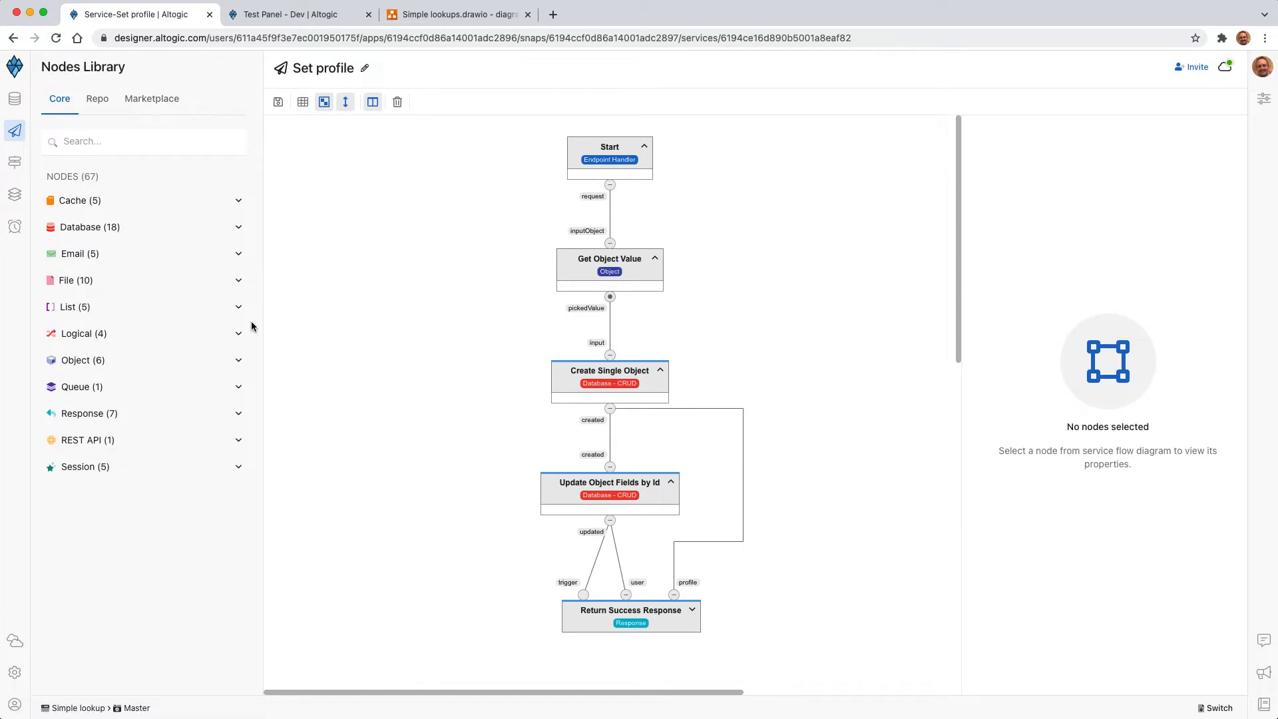
pyautogui.click(109, 228)
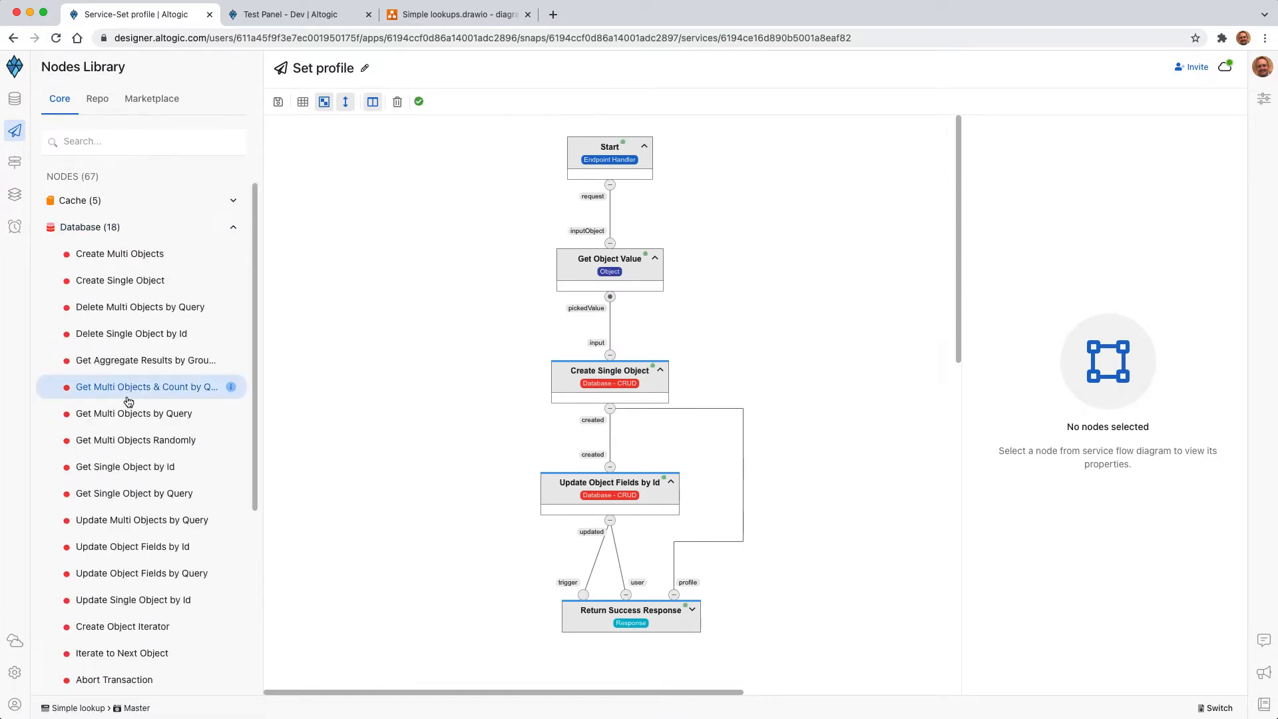
pyautogui.scroll(-3, 200, 346)
pyautogui.scroll(3, 226, 320)
pyautogui.scroll(1, 147, 395)
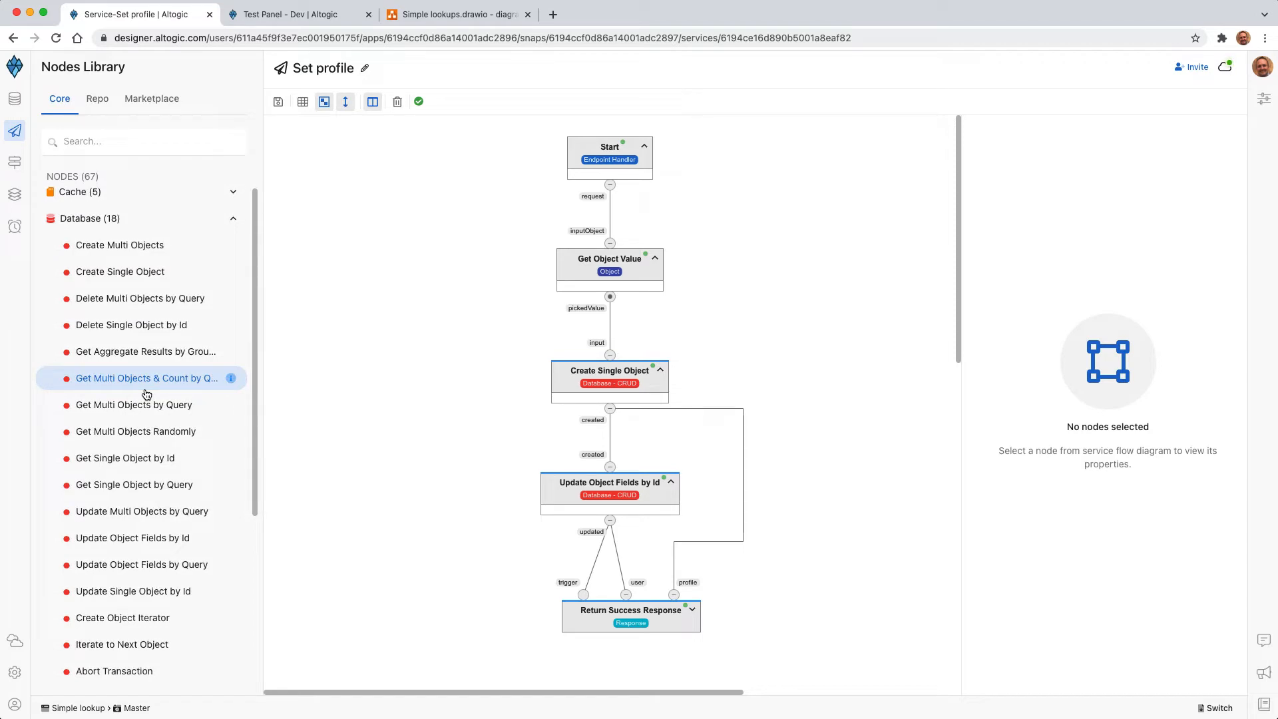
pyautogui.scroll(-1, 160, 449)
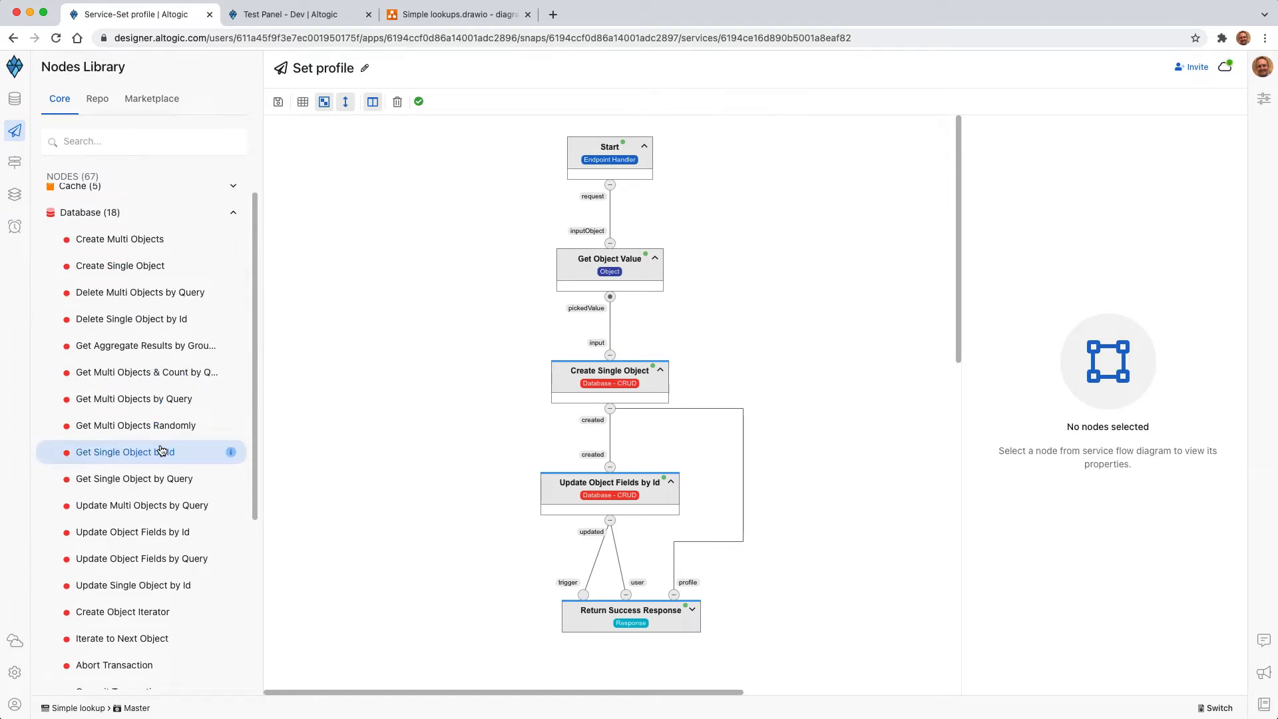
pyautogui.scroll(-1, 161, 451)
pyautogui.scroll(-3, 162, 451)
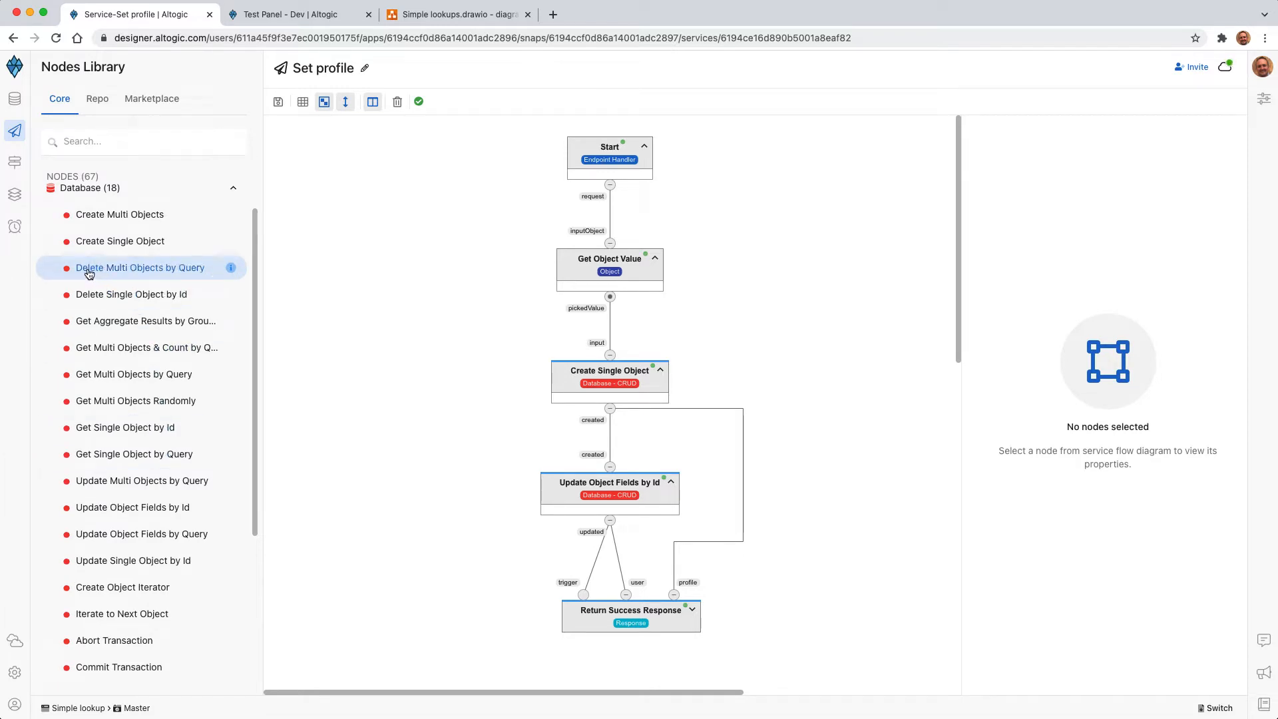
# Step: Add a Delete Multi Objects by Query node to the service flow, inspect its Lookup fields setting, and delete the node
pyautogui.moveTo(89, 273); pyautogui.dragTo(781, 277)
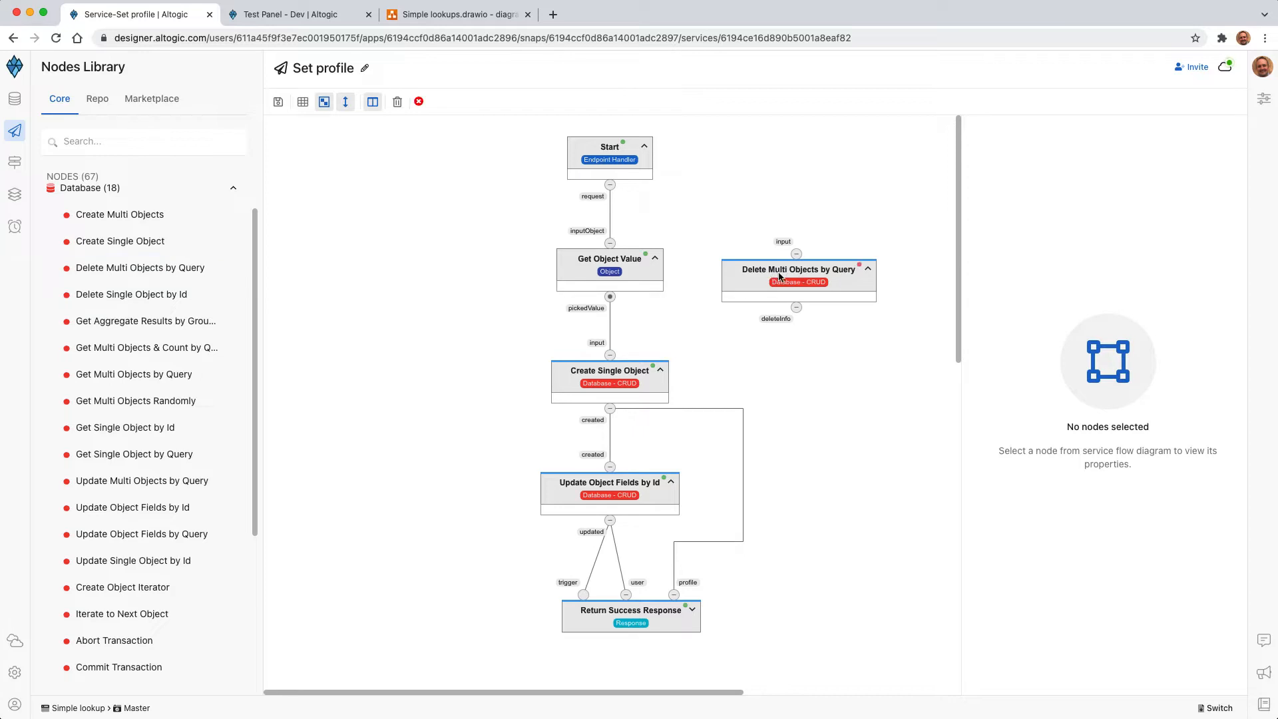
pyautogui.click(830, 281)
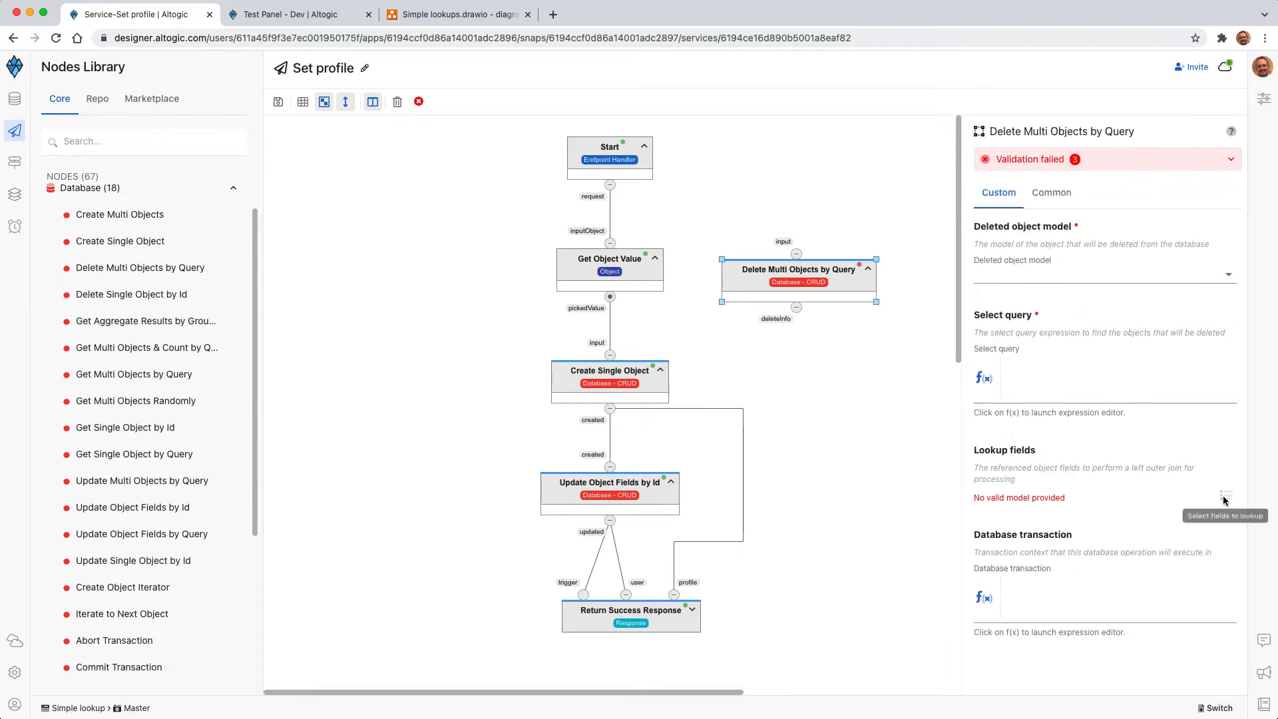
pyautogui.press('Delete')
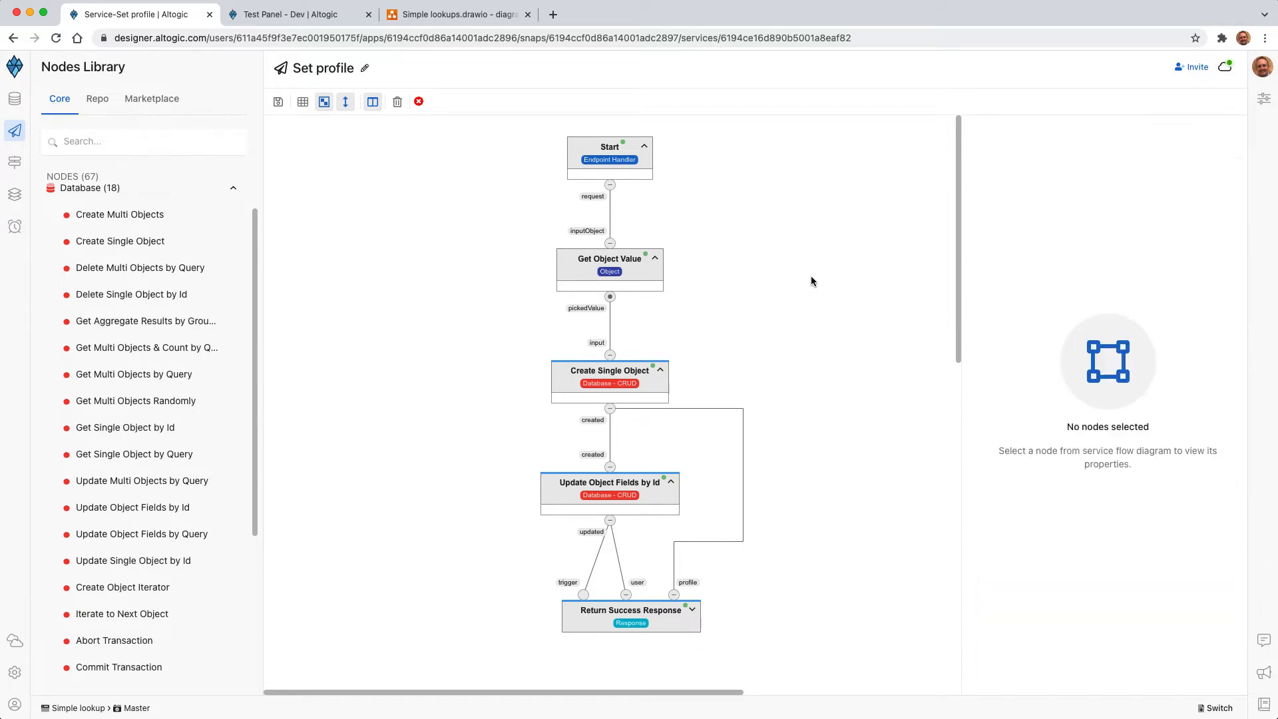
# Step: Add a Get Single Object by Query node to the service flow, inspect its properties, and delete the node
pyautogui.scroll(-2, 155, 492)
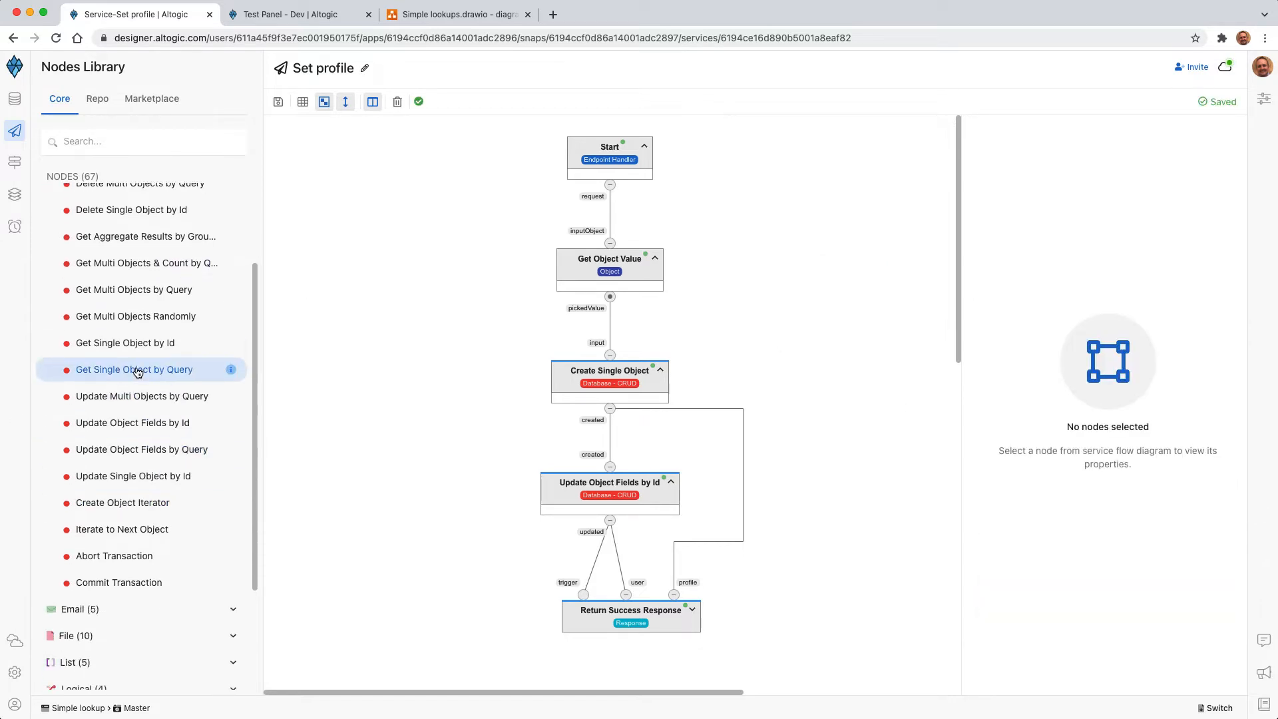
pyautogui.moveTo(137, 368); pyautogui.dragTo(853, 285)
pyautogui.click(853, 285)
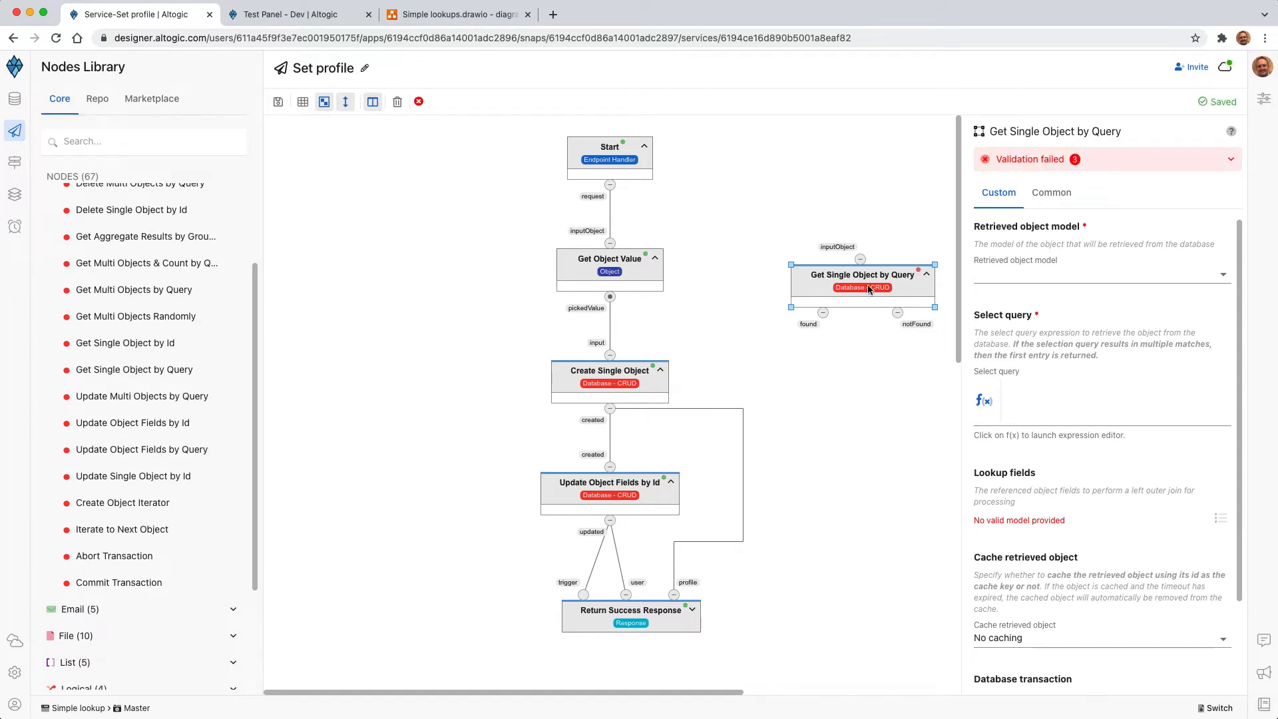
pyautogui.press('Delete')
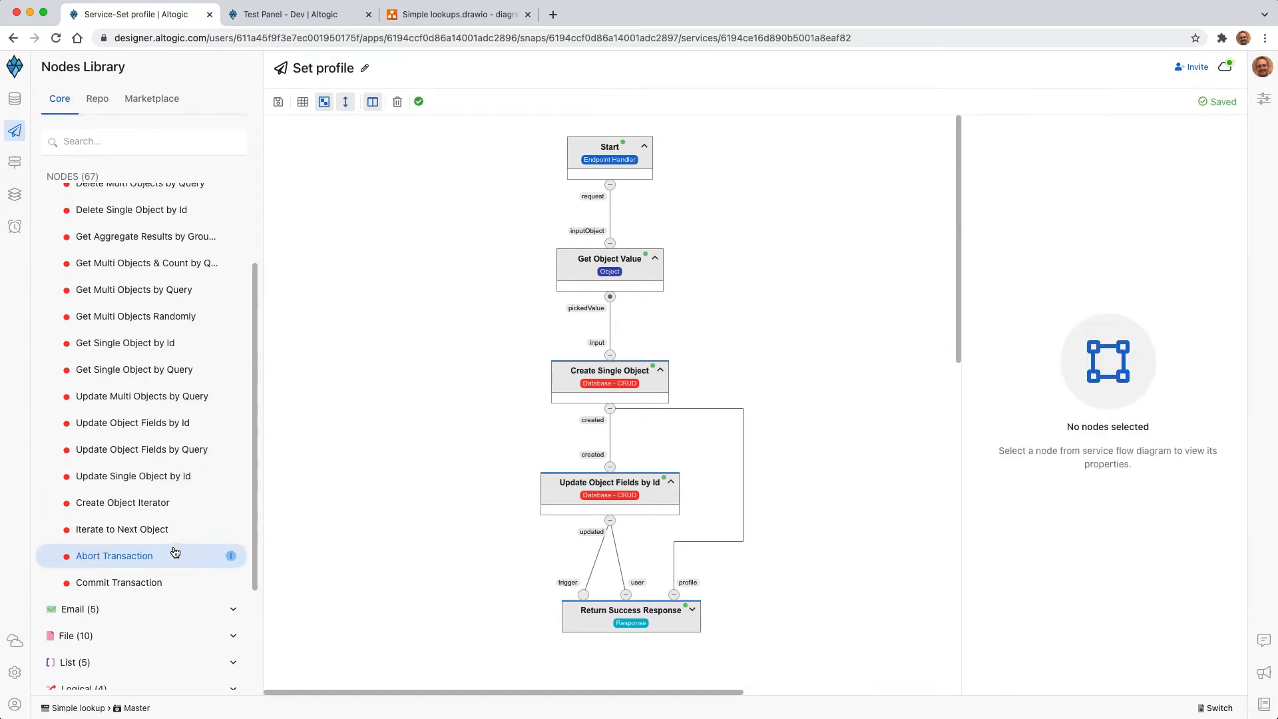
# Step: Add a Create Object Iterator node to the service flow, inspect its Lookup fields setting, and delete the node
pyautogui.moveTo(93, 508); pyautogui.dragTo(826, 293)
pyautogui.scroll(-5, 1049, 513)
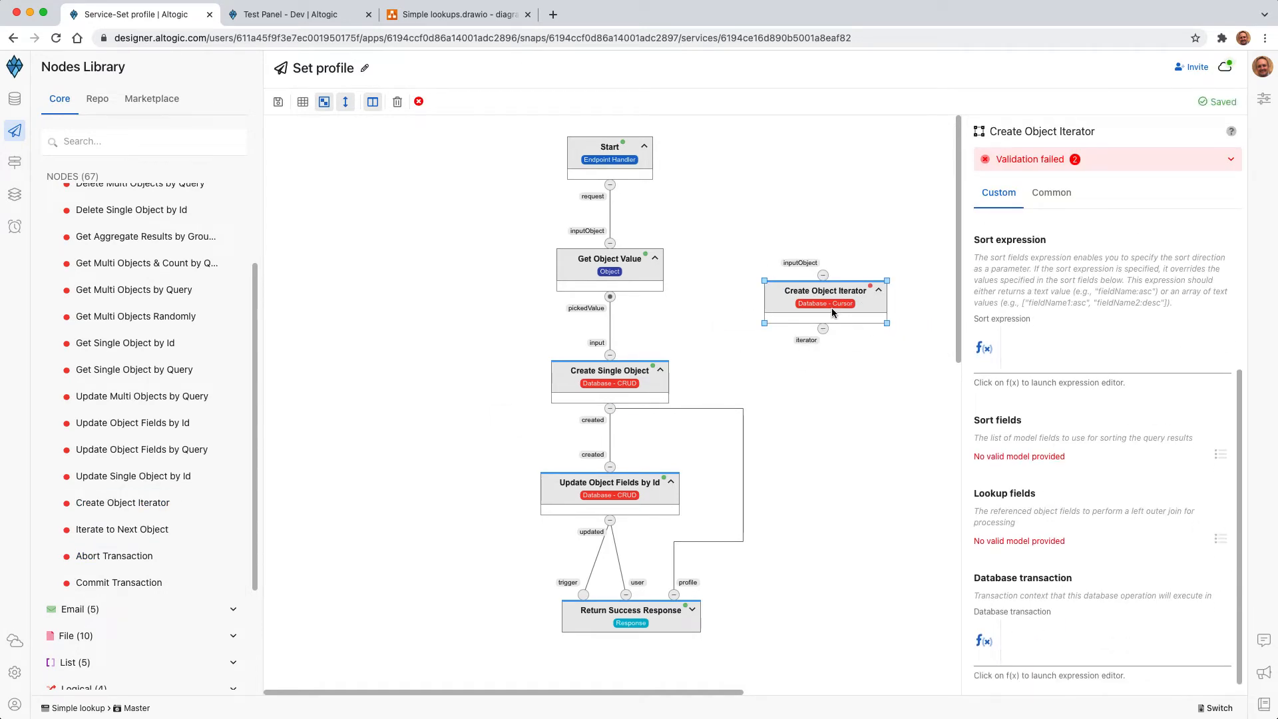
pyautogui.press('Delete')
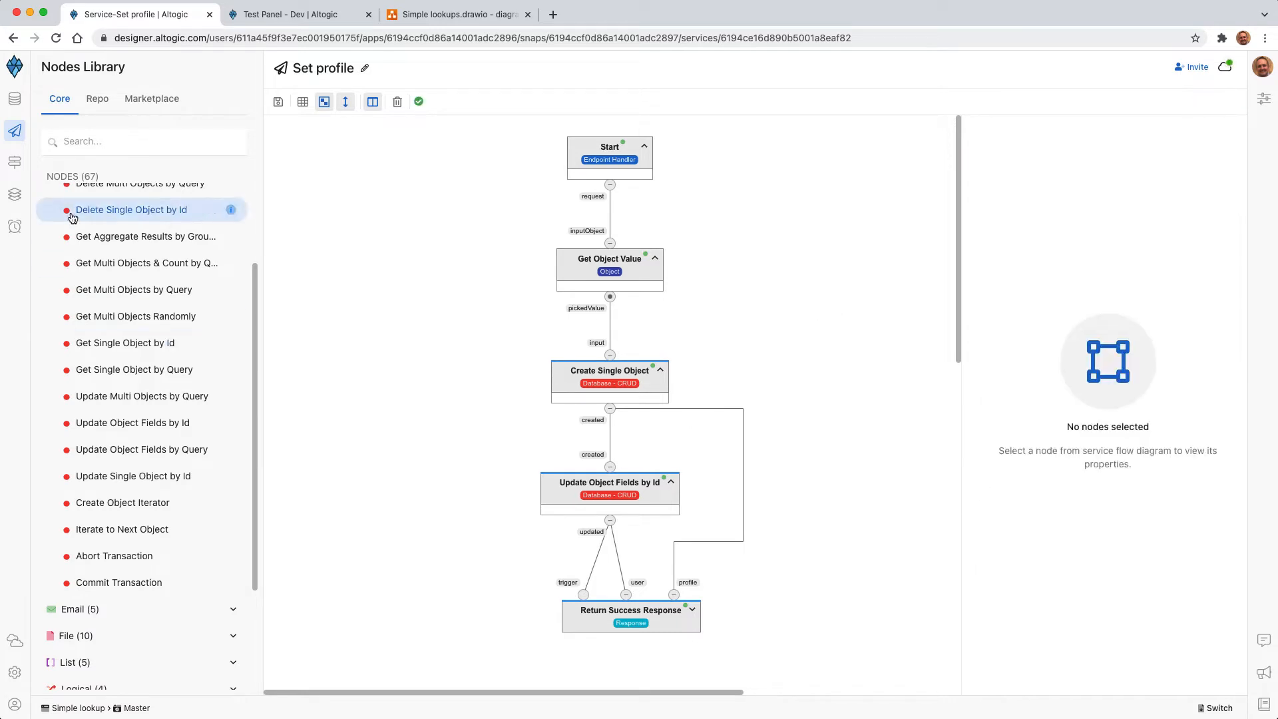
# Step: Switch to the Test Panel, send the GET /users request, and inspect the second user in the response
pyautogui.click(298, 17)
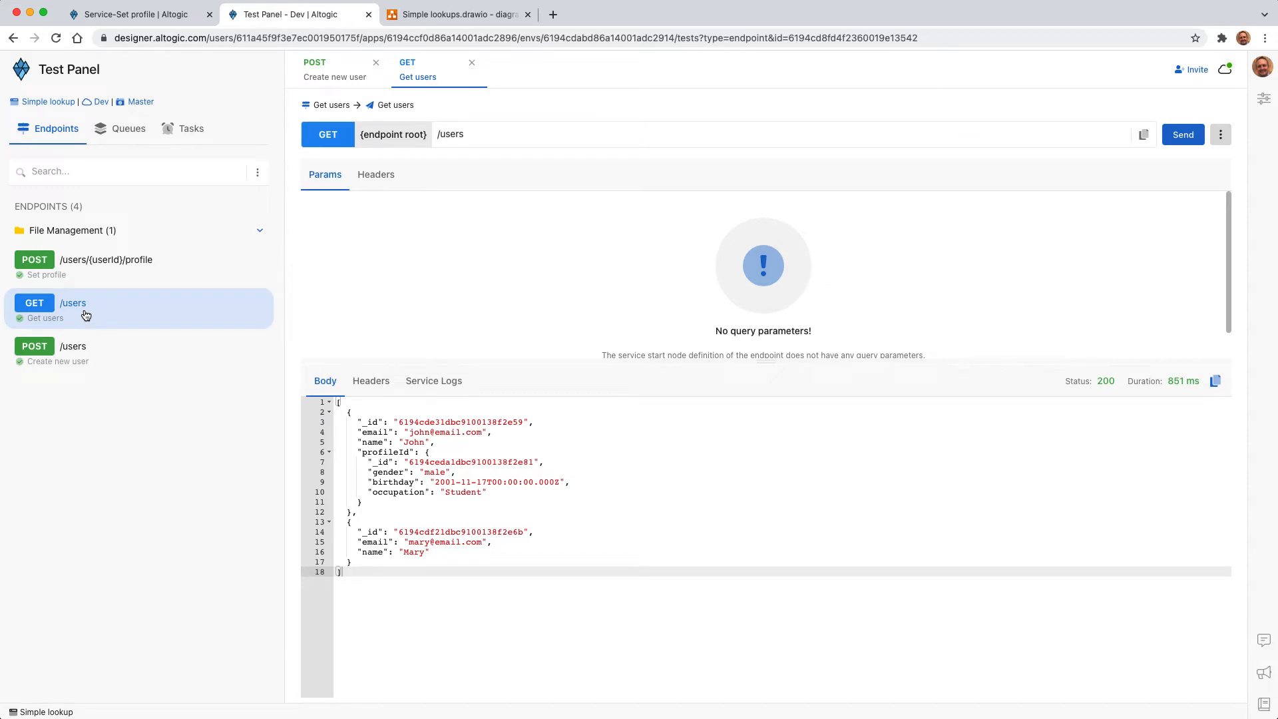
pyautogui.click(1183, 135)
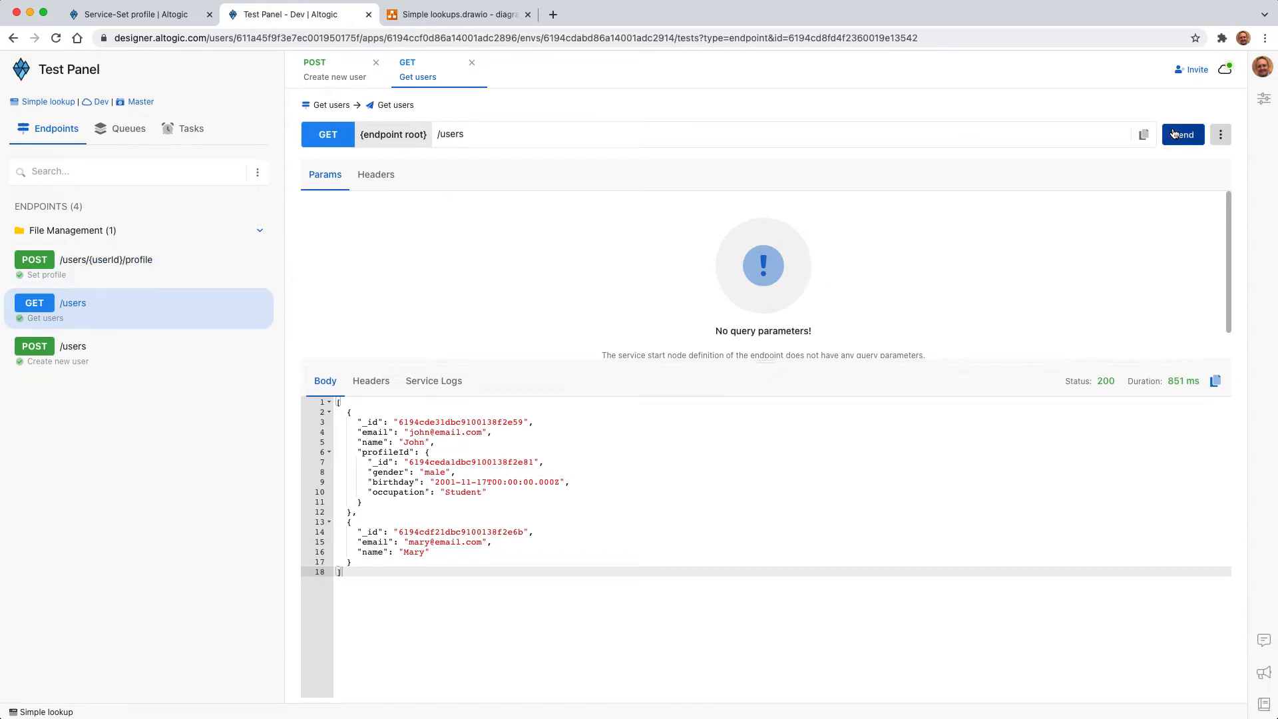
pyautogui.click(442, 552)
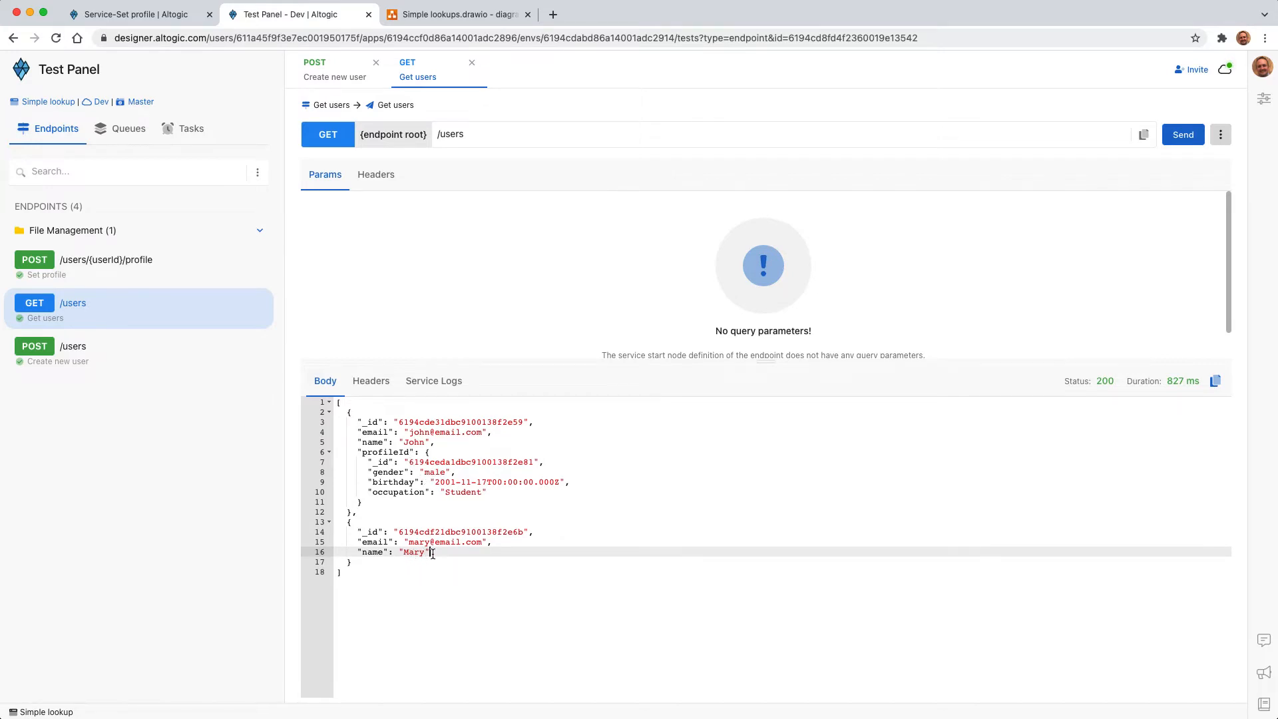
# Step: Open the Set profile endpoint test and set gender to "female" in the request body
pyautogui.click(112, 263)
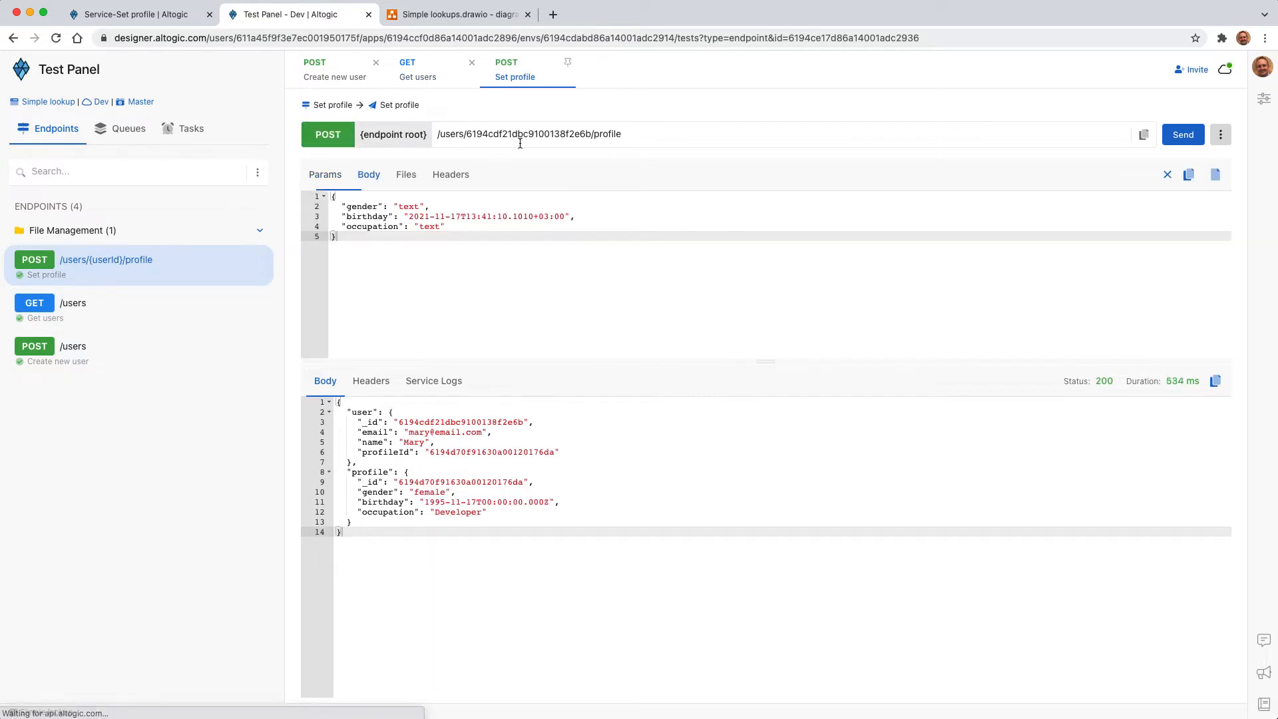
pyautogui.doubleClick(408, 207)
pyautogui.write('female')
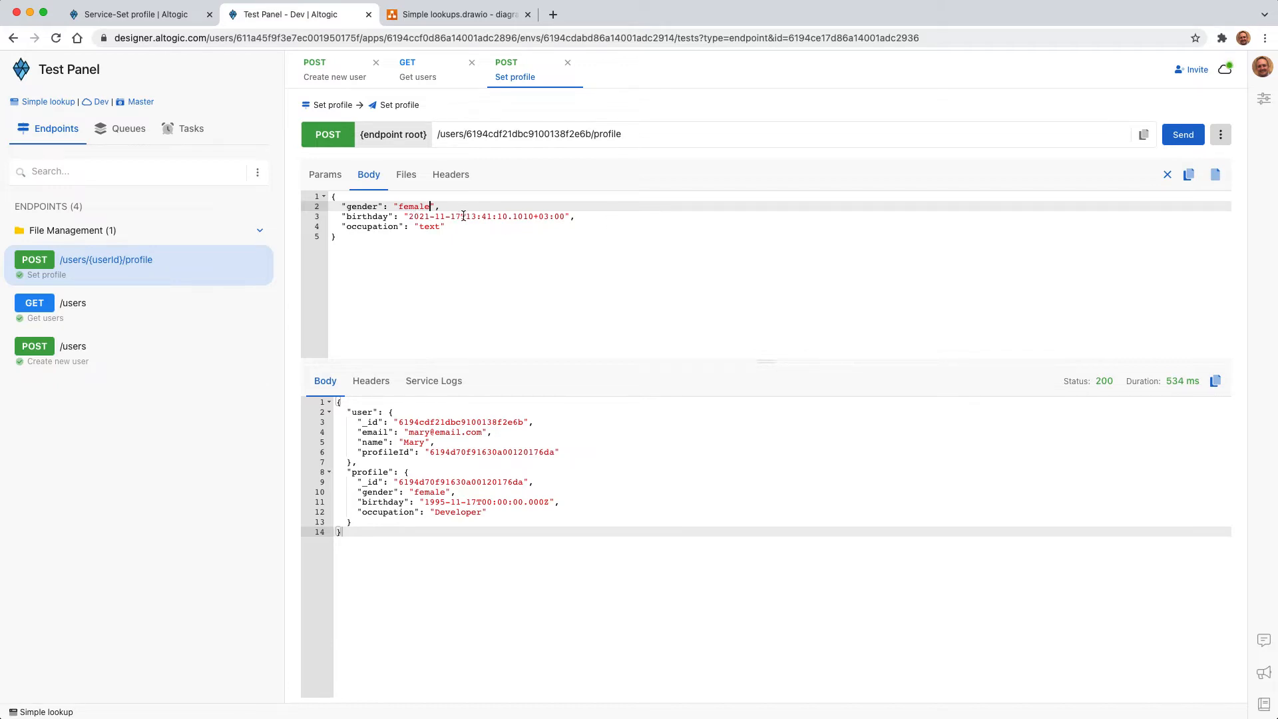
# Step: Remove the time part from the birthday value in the request body and enter the user's birth year
pyautogui.moveTo(462, 217); pyautogui.dragTo(566, 217)
pyautogui.press('BackSpace')
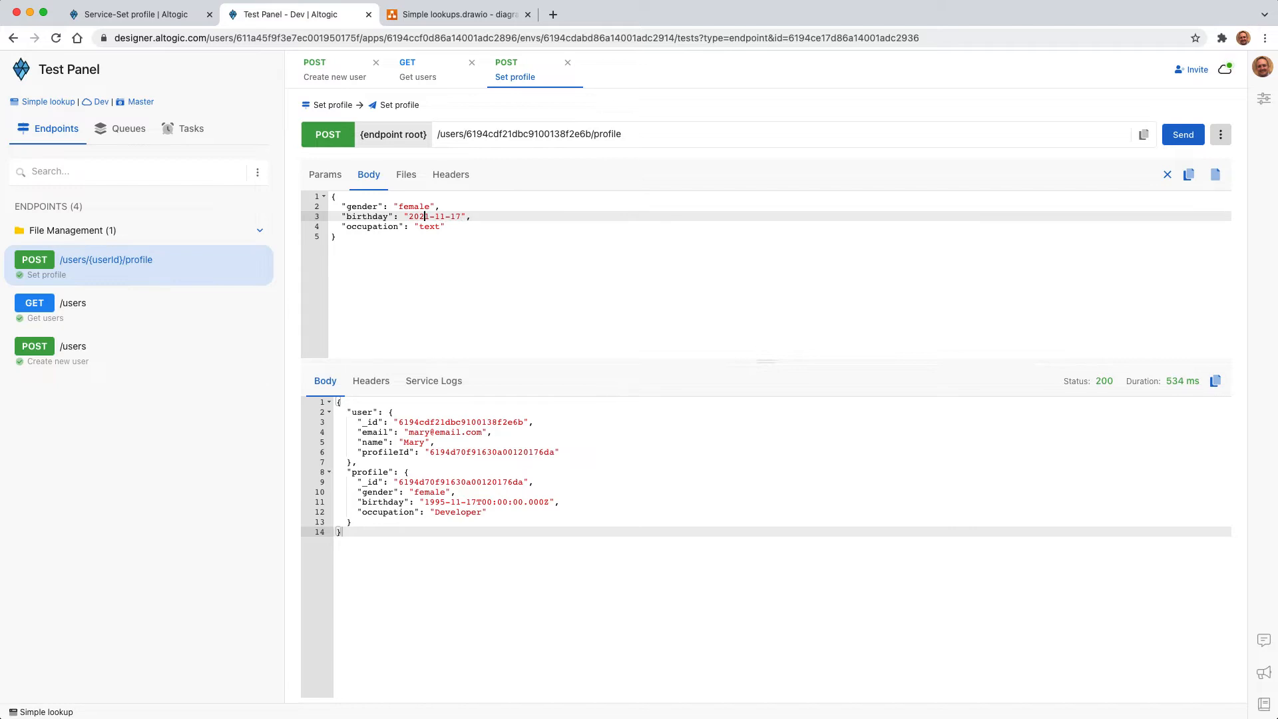
pyautogui.press('BackSpace')
pyautogui.press('BackSpace')
pyautogui.press('BackSpace')
pyautogui.press('BackSpace')
pyautogui.write('1995')
# Step: Set occupation to "Developer" in the request body and send the Set profile request
pyautogui.doubleClick(430, 227)
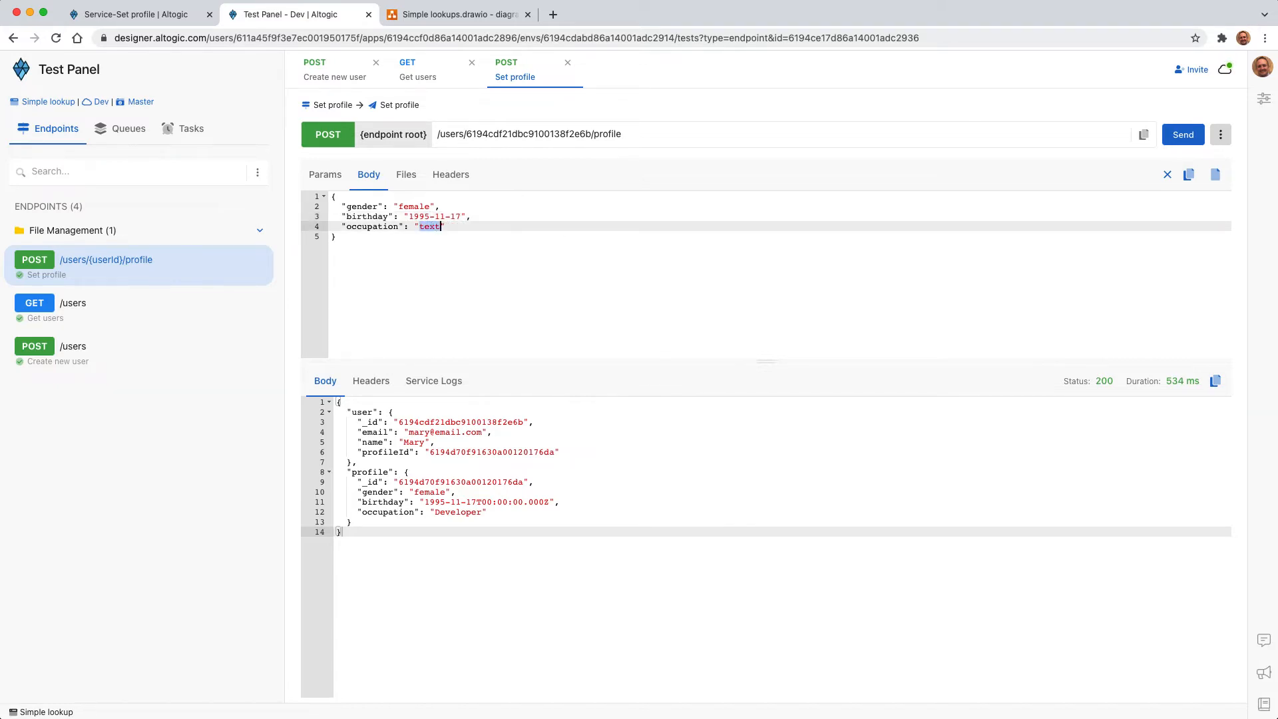
pyautogui.write('Developer')
pyautogui.click(1184, 135)
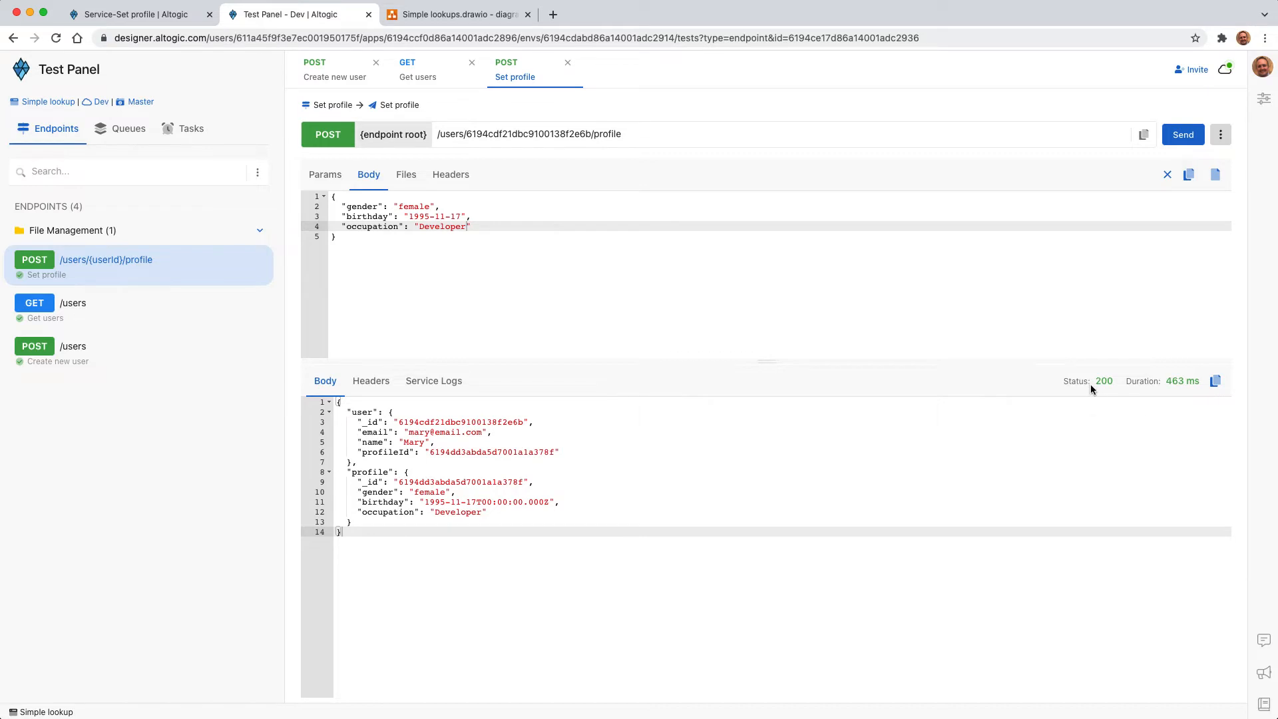
# Step: Send the Get users request again and examine the second user's profileId fields in the response
pyautogui.click(427, 74)
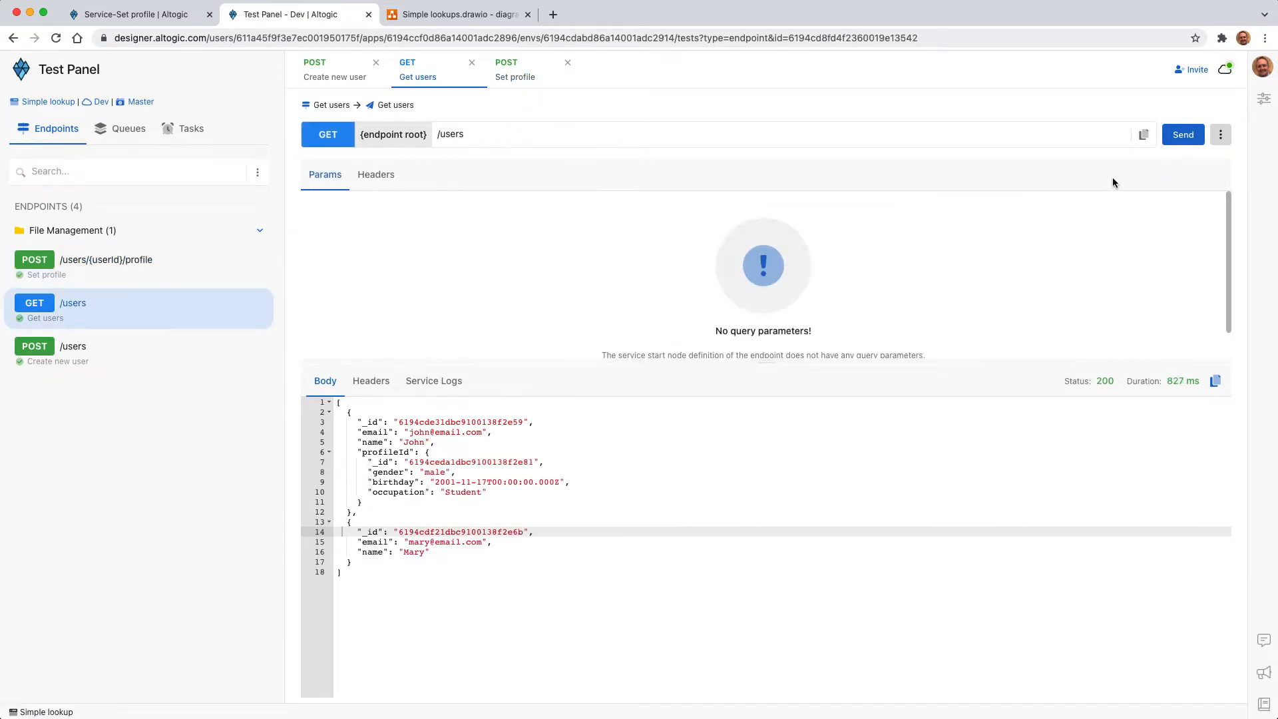
pyautogui.click(1182, 136)
pyautogui.click(480, 565)
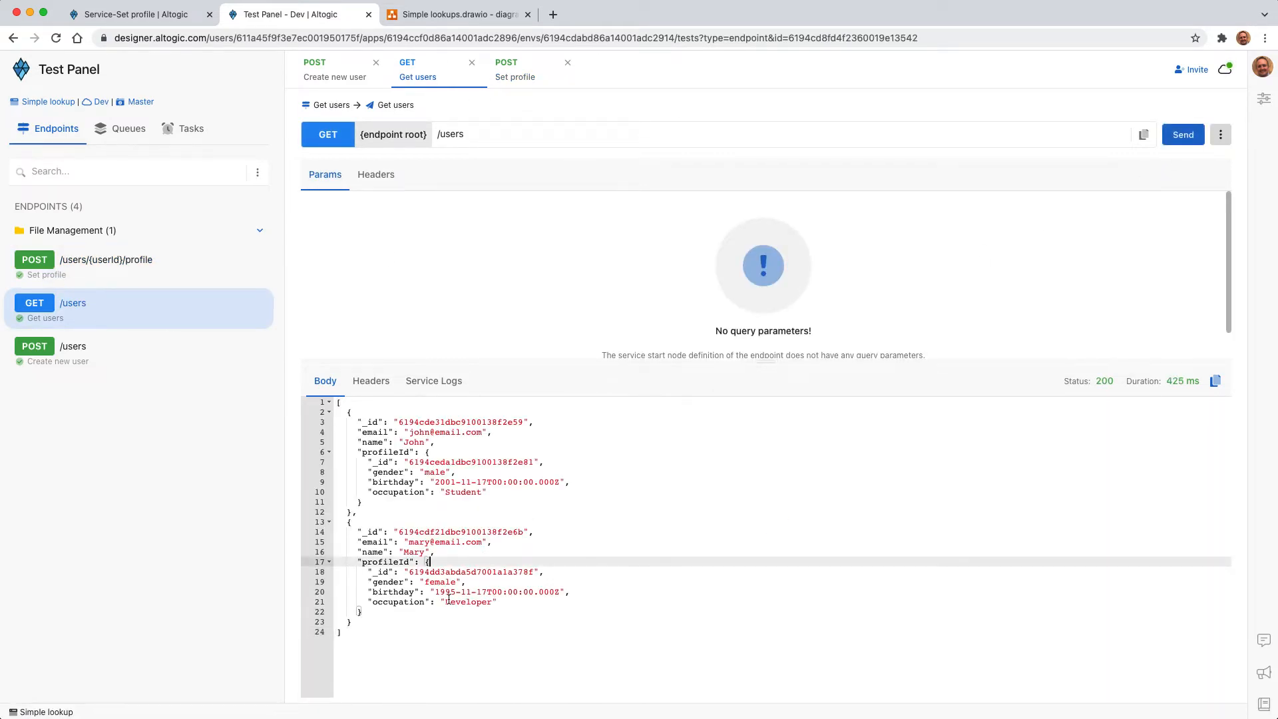
pyautogui.doubleClick(388, 564)
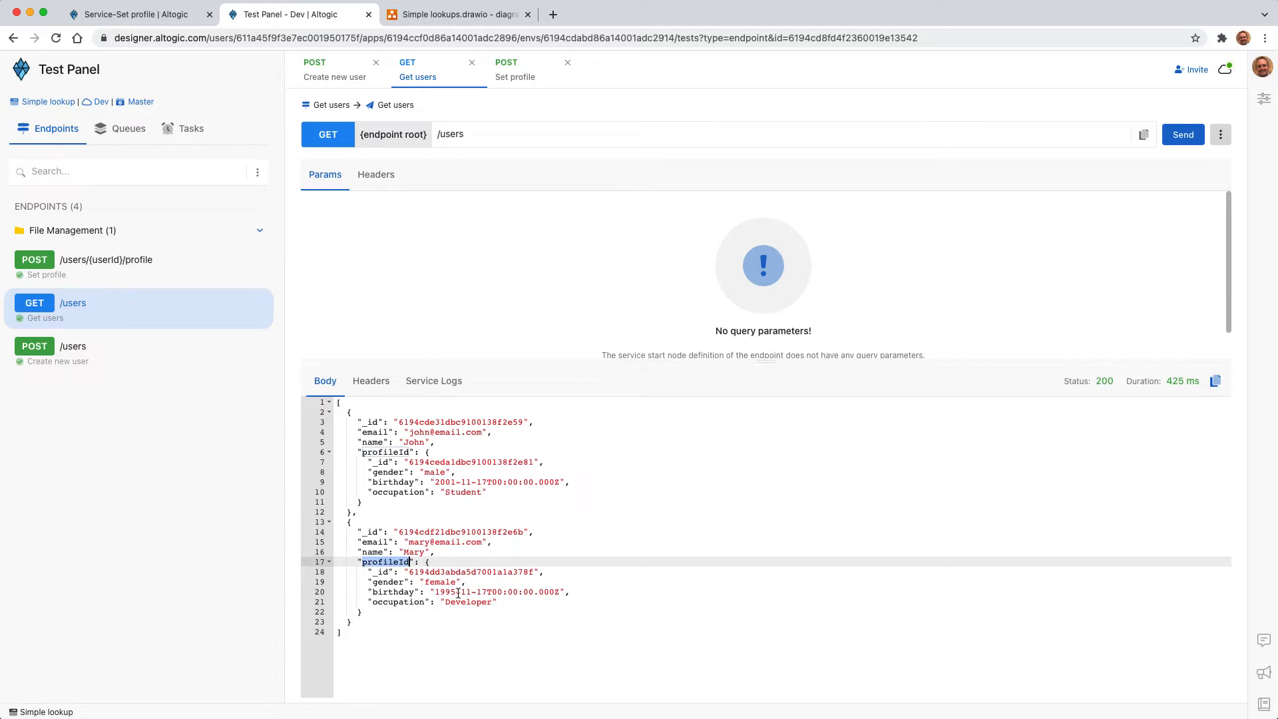
pyautogui.doubleClick(470, 602)
pyautogui.click(476, 582)
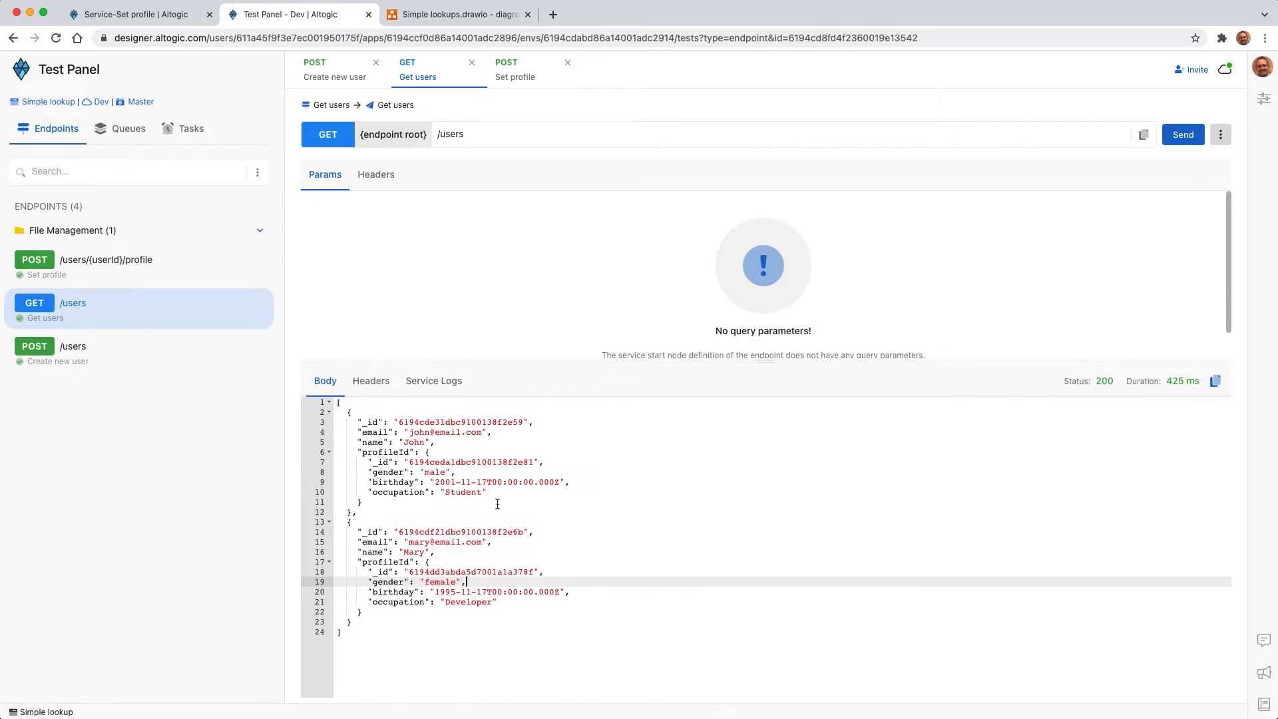
# Step: Return to the designer and start a new GET endpoint named "Get list of users by occupation" with the path /users
pyautogui.click(143, 14)
pyautogui.click(15, 163)
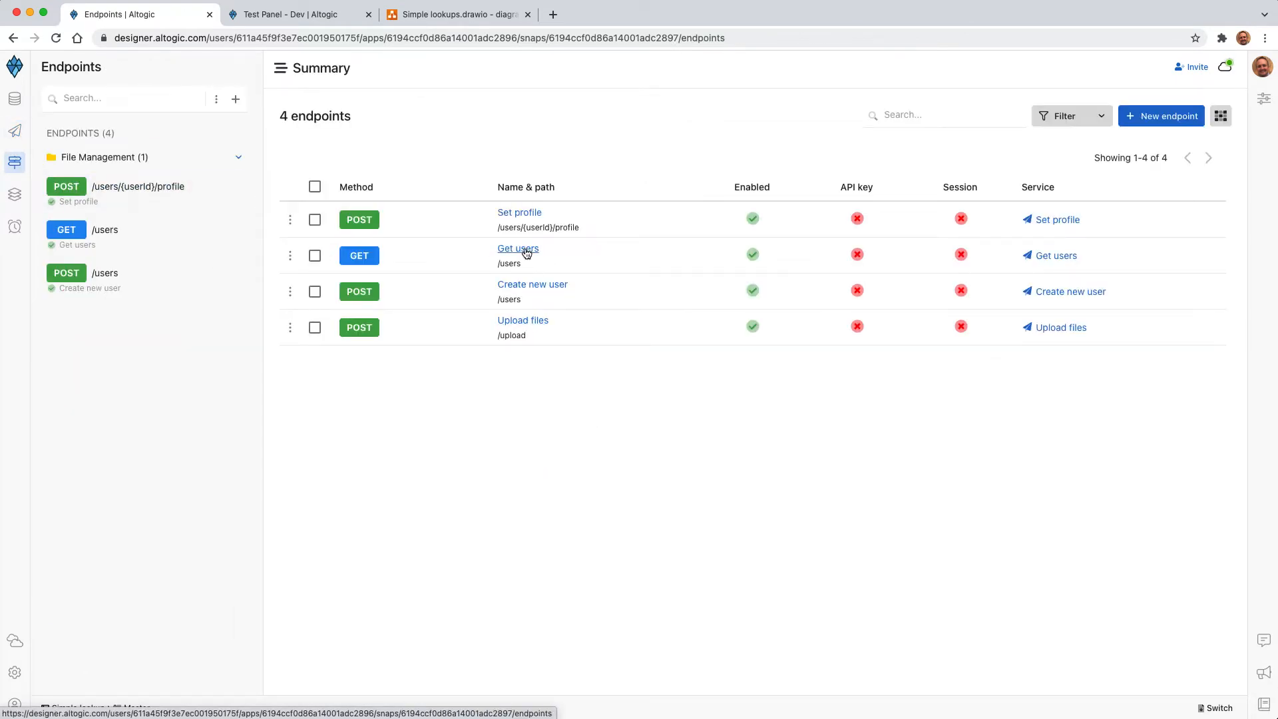
pyautogui.click(1156, 125)
pyautogui.write('Get list ')
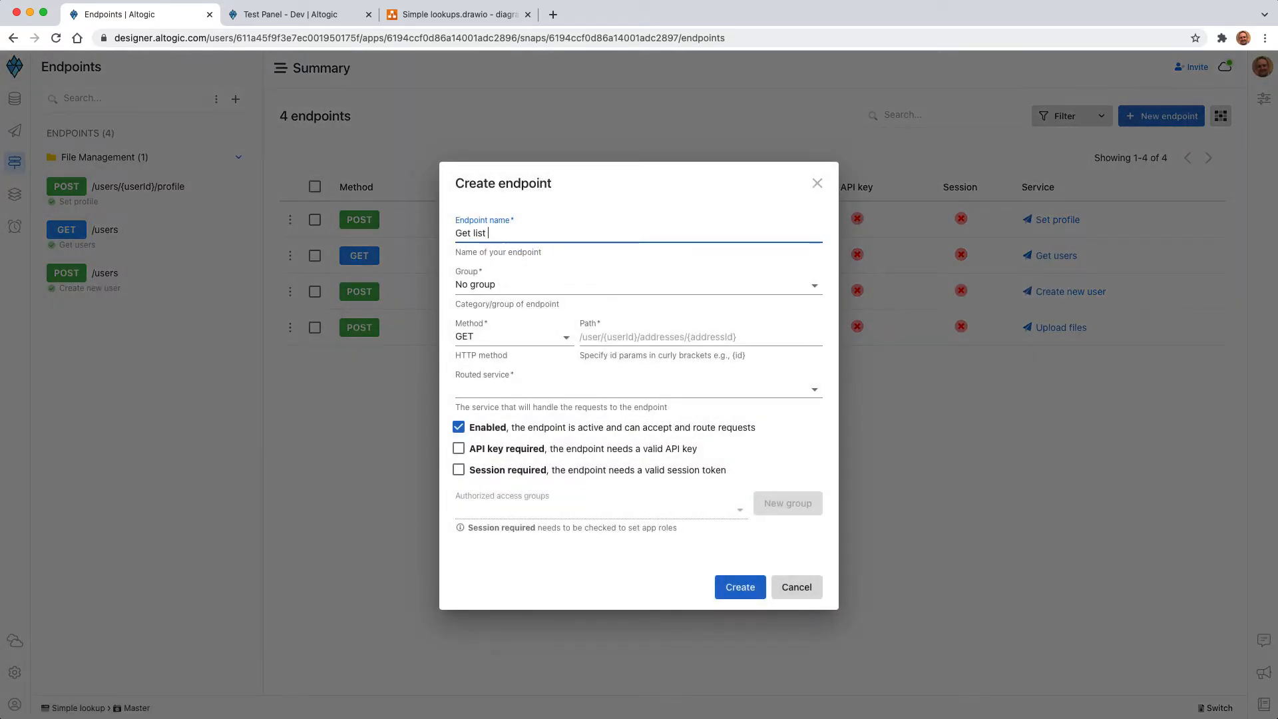
pyautogui.write('of users by occupation')
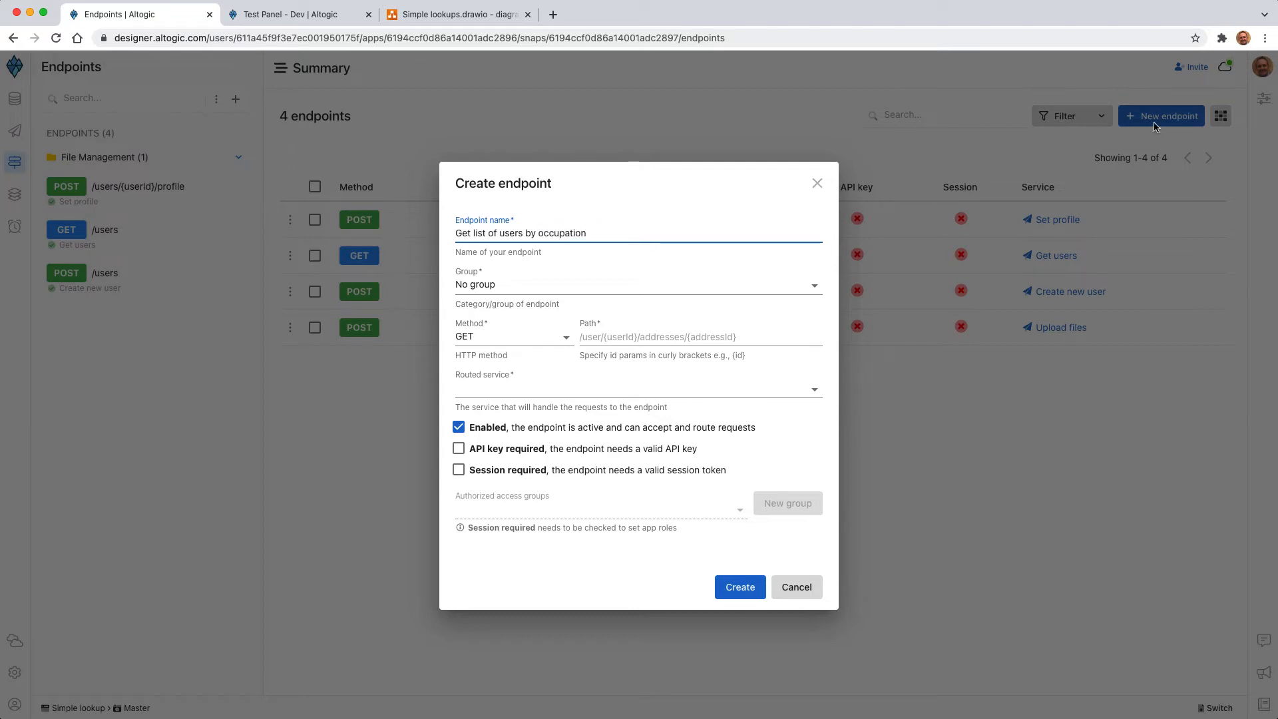
pyautogui.click(663, 336)
pyautogui.write('/users')
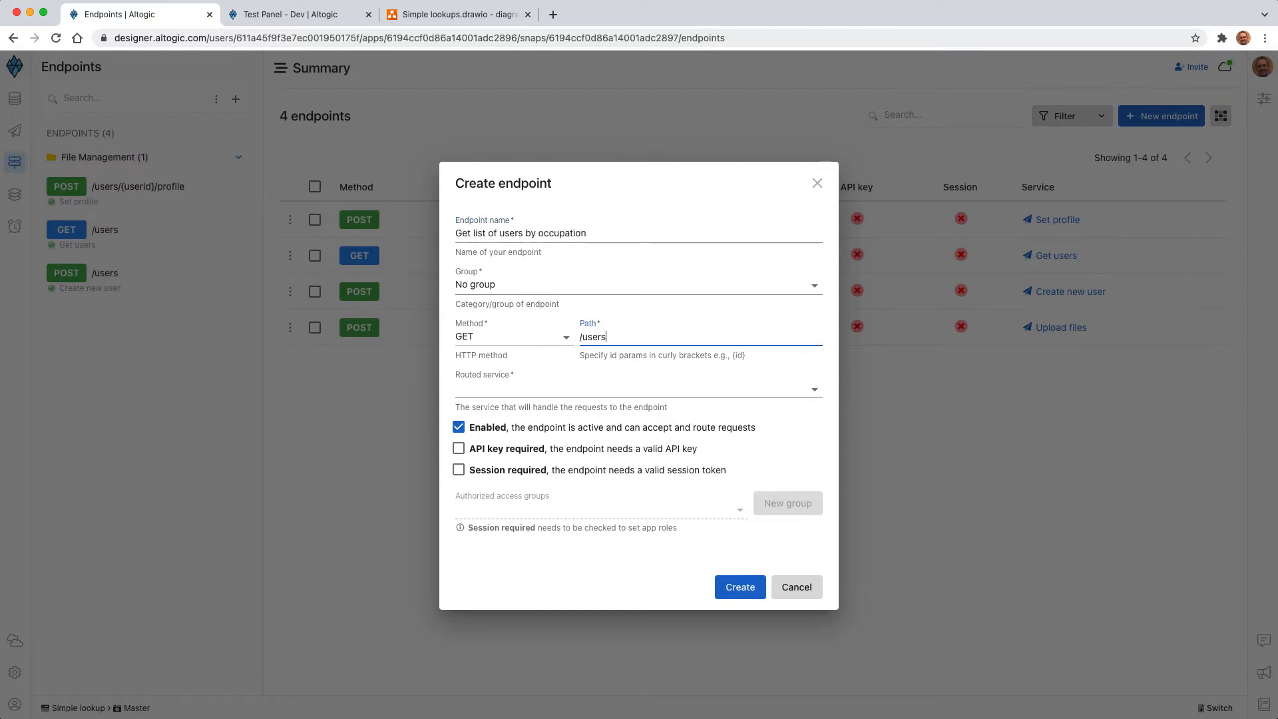
# Step: Create a new endpoint service named "Get list of users by occupation" as the endpoint's routed service
pyautogui.click(542, 392)
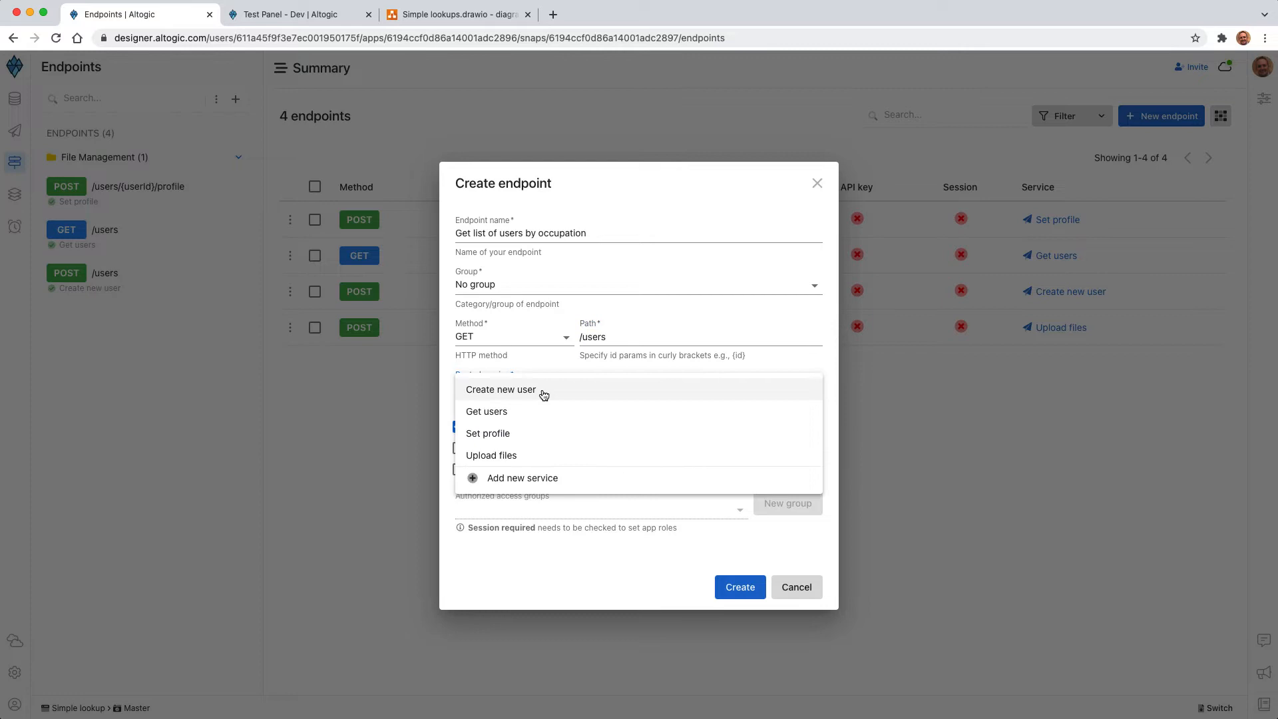
pyautogui.click(508, 479)
pyautogui.write('Get list of users by occupation')
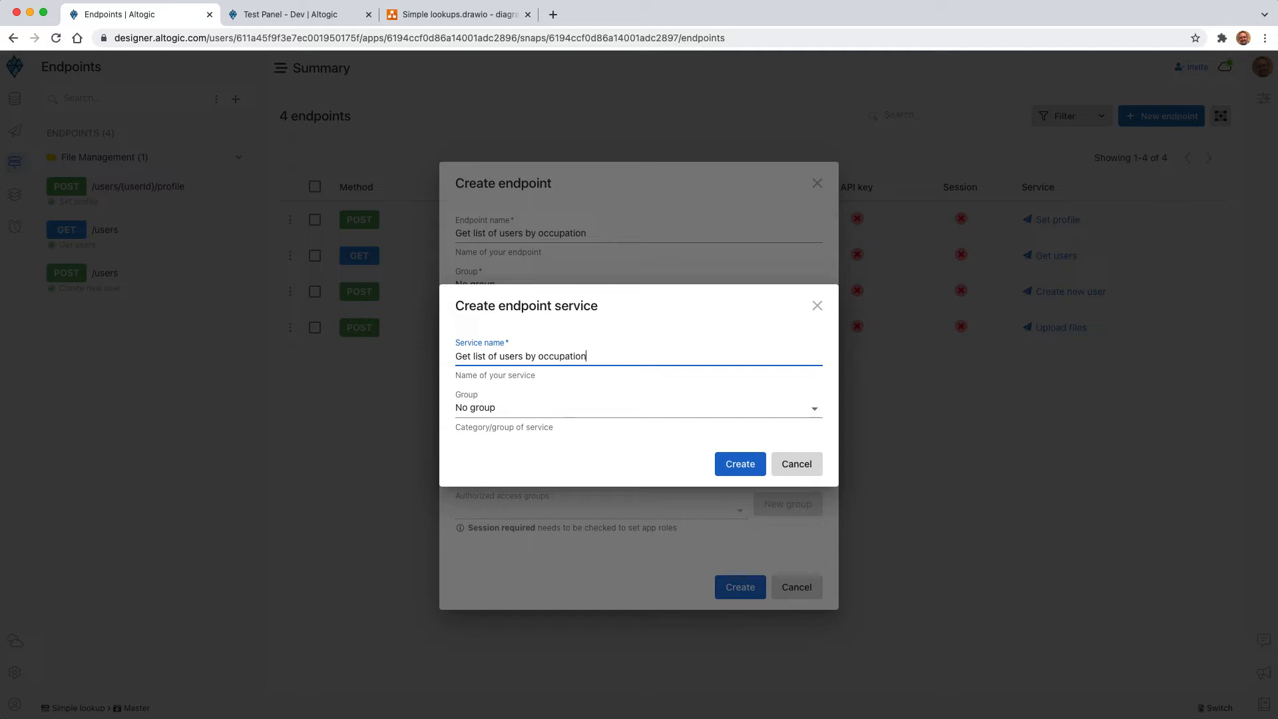
pyautogui.click(725, 465)
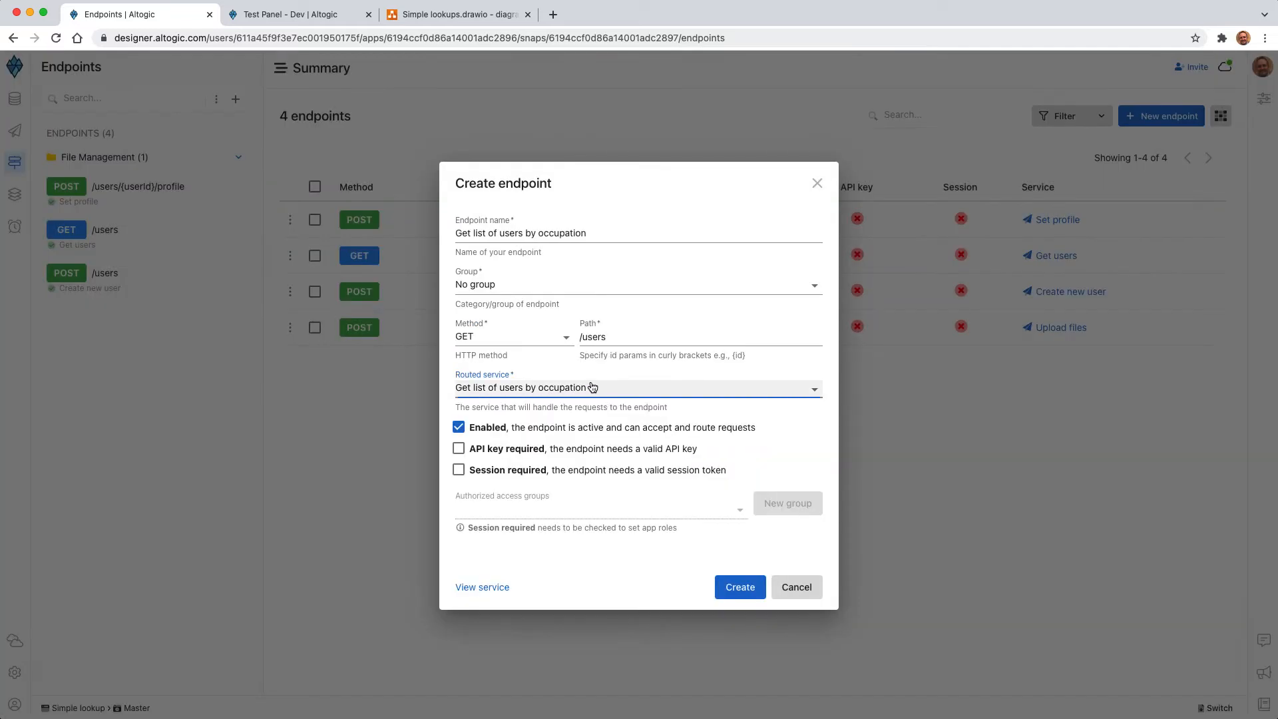
# Step: Change the endpoint's path to /users/occupation and create the endpoint
pyautogui.click(740, 587)
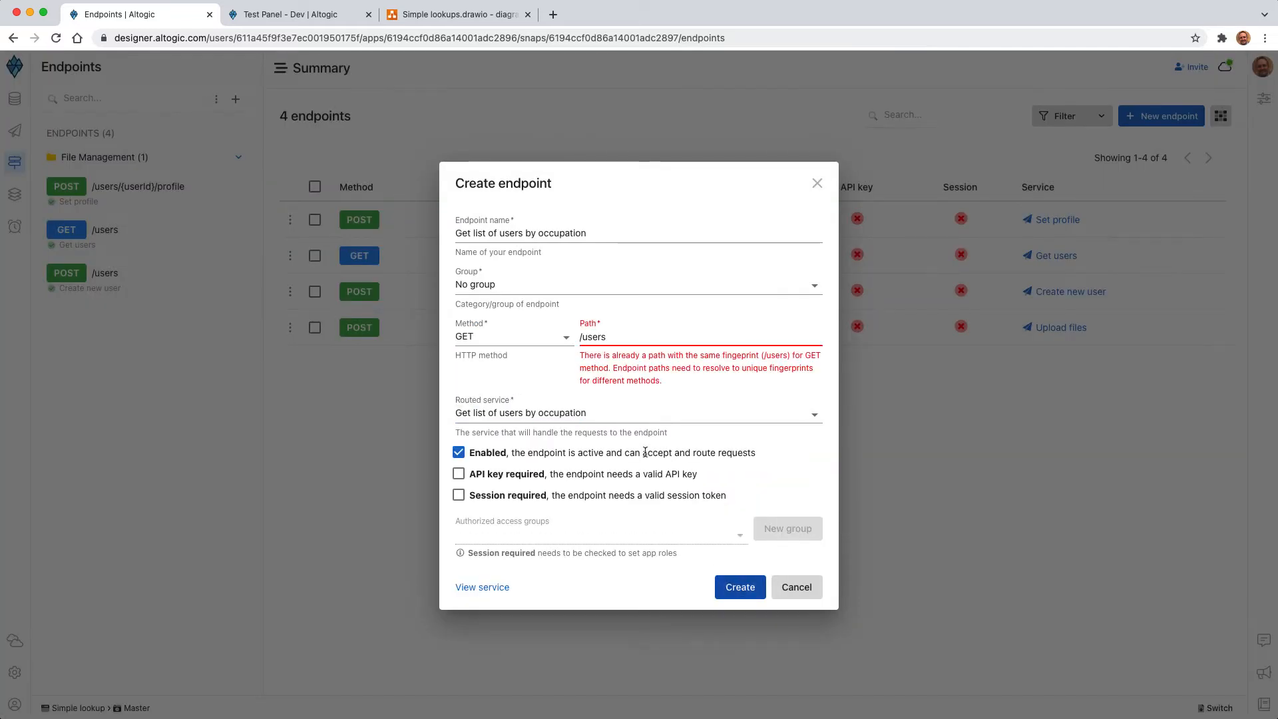
pyautogui.tripleClick(590, 338)
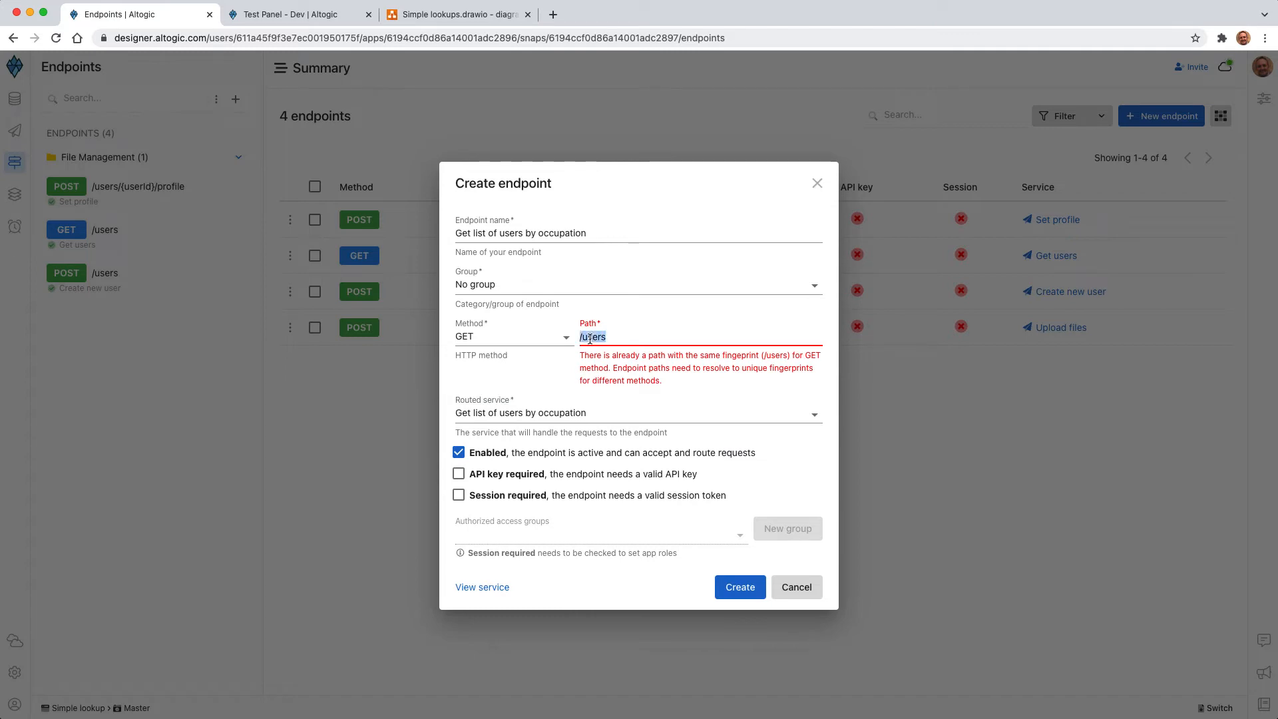
pyautogui.click(629, 338)
pyautogui.write('/')
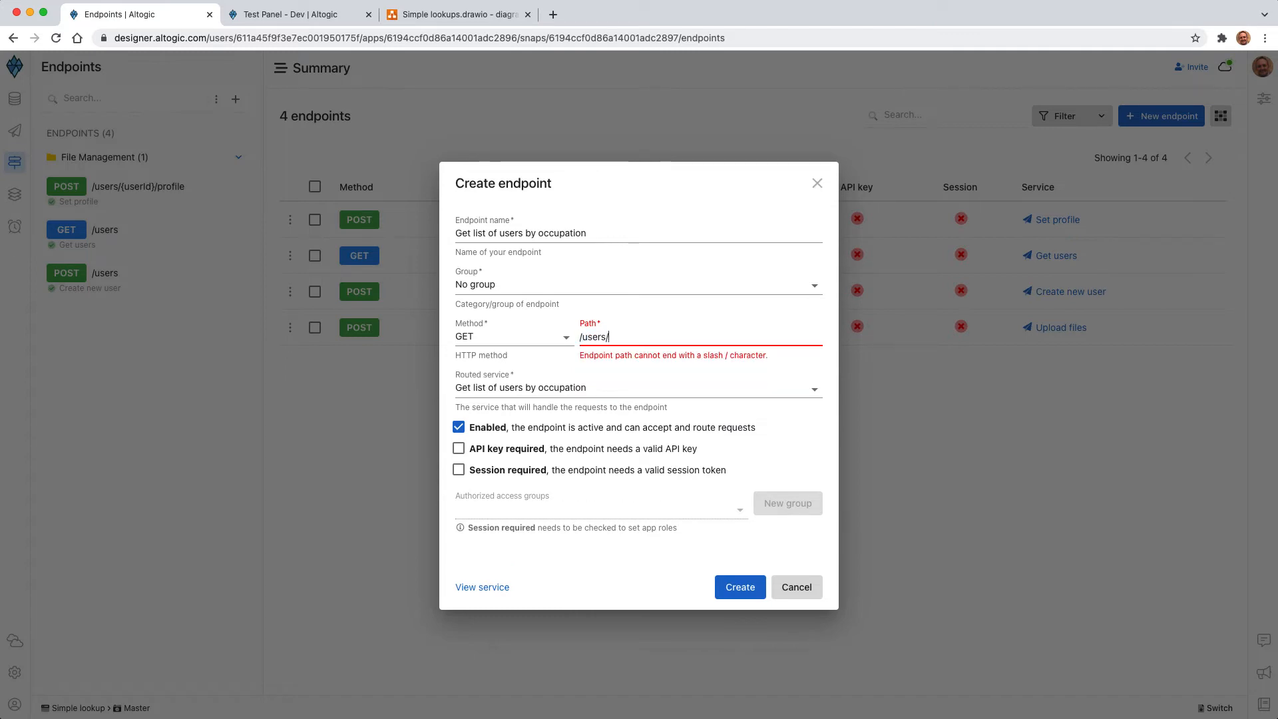
pyautogui.write('occupation')
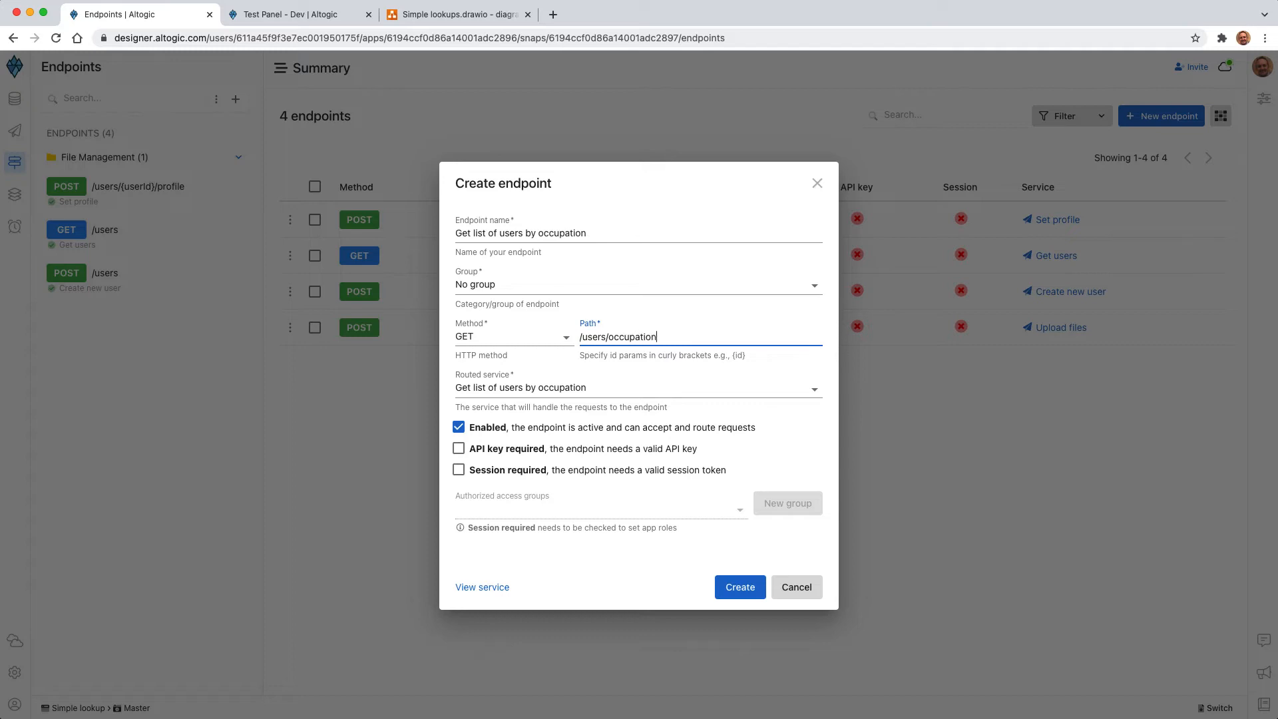
pyautogui.click(732, 588)
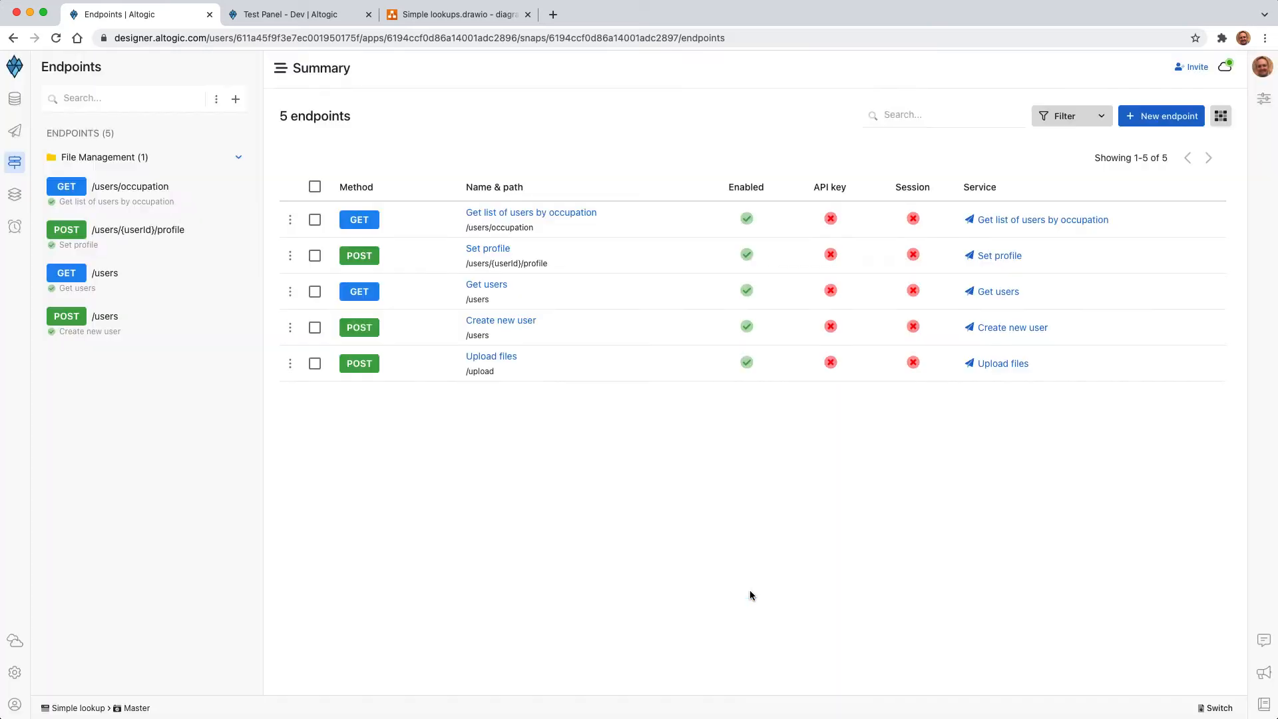
# Step: Open the "Get list of users by occupation" service and add a Get Multi Objects by Query node below the Start node
pyautogui.click(1019, 223)
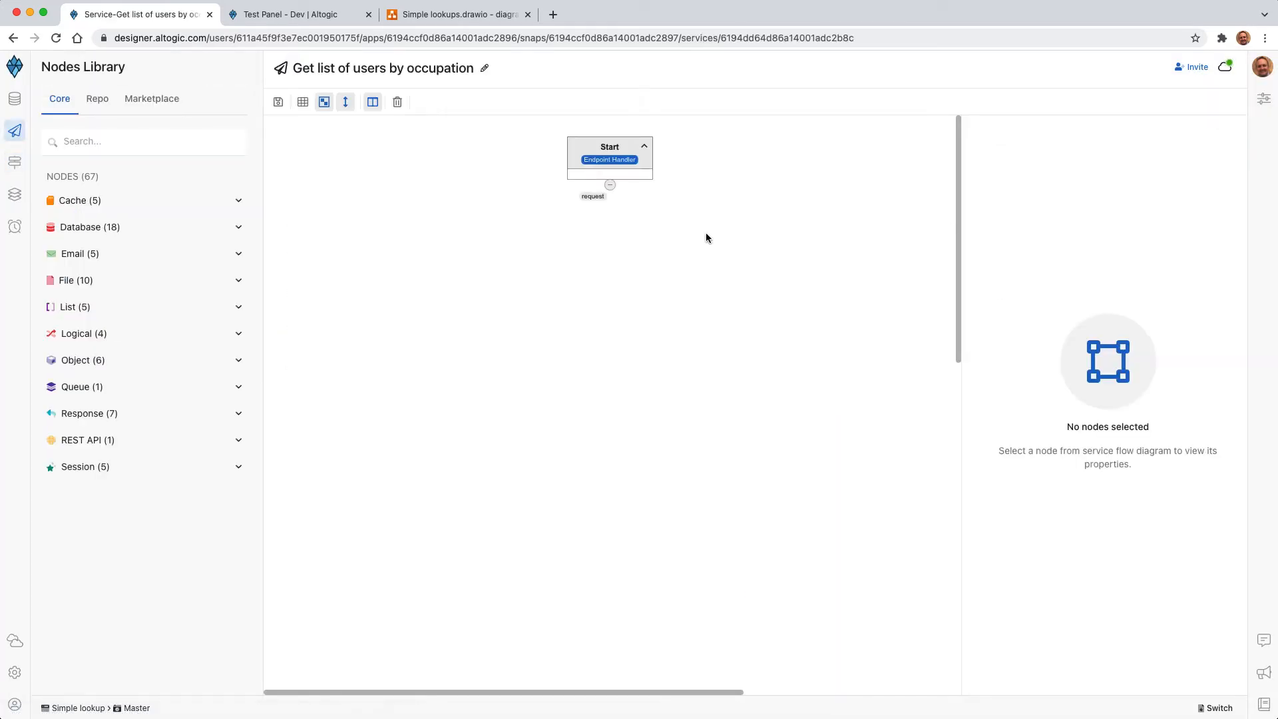
pyautogui.click(611, 175)
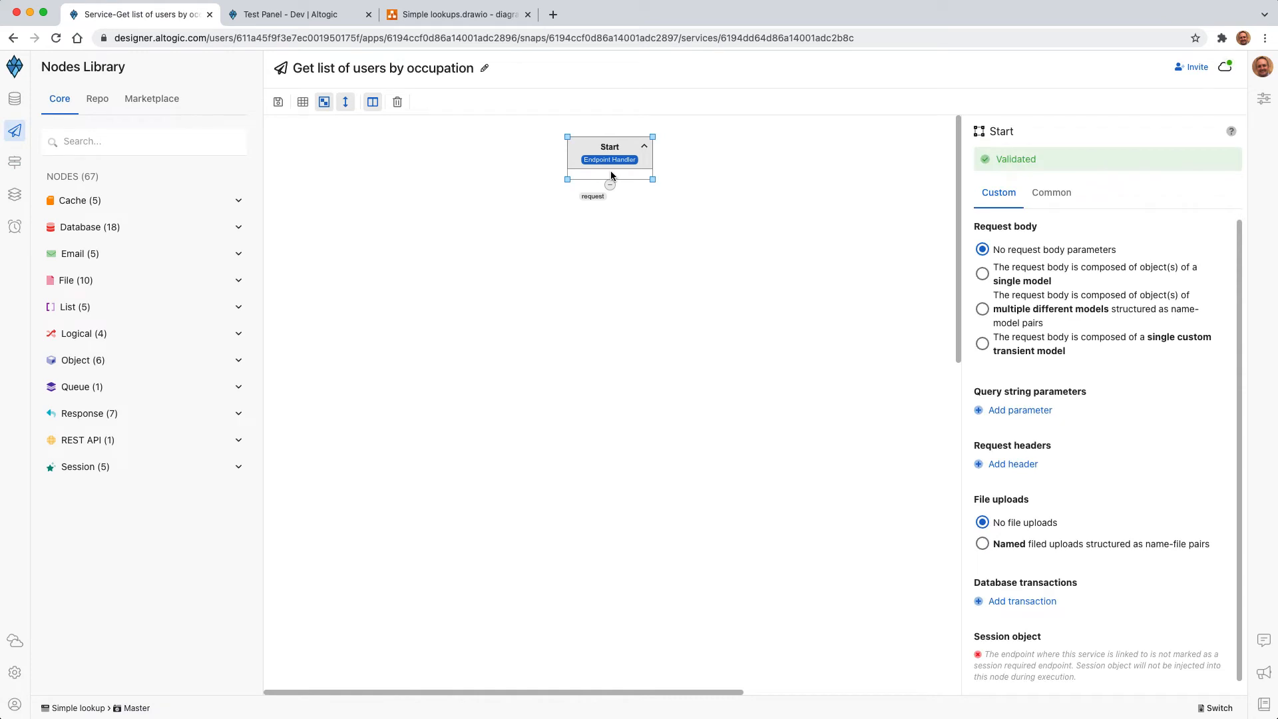
pyautogui.click(103, 237)
pyautogui.scroll(-5, 159, 433)
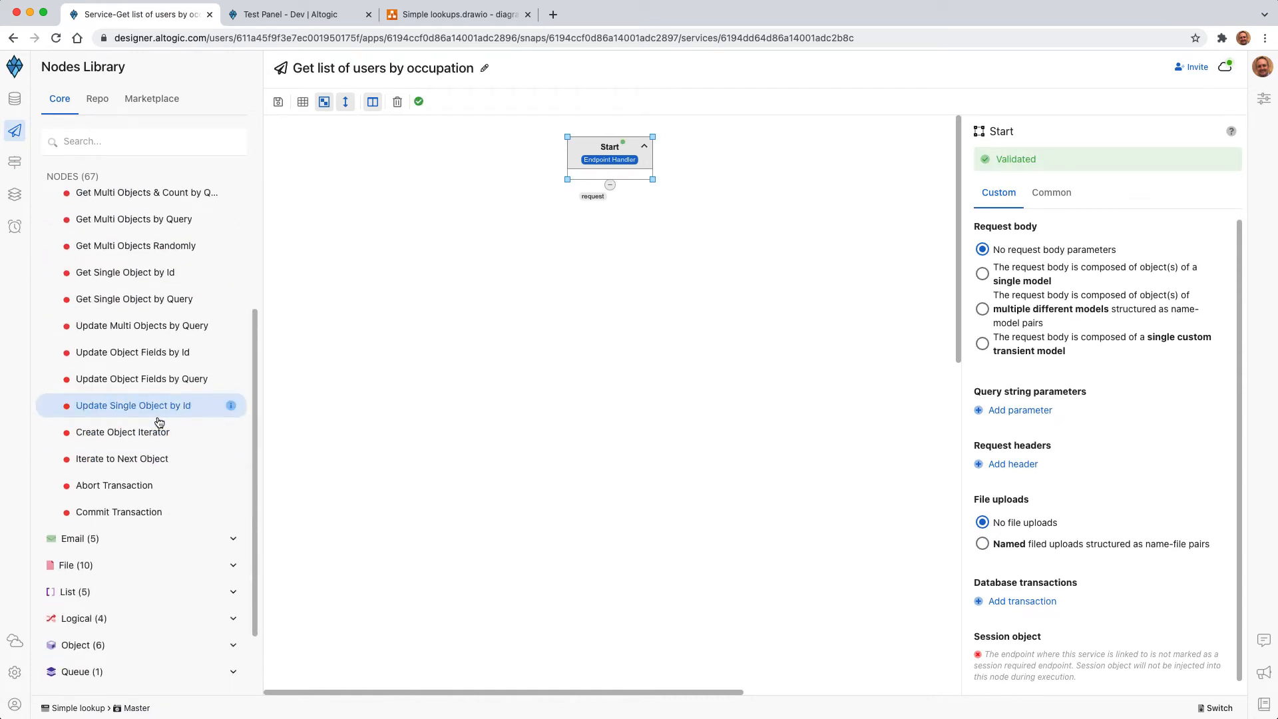
pyautogui.scroll(2, 156, 421)
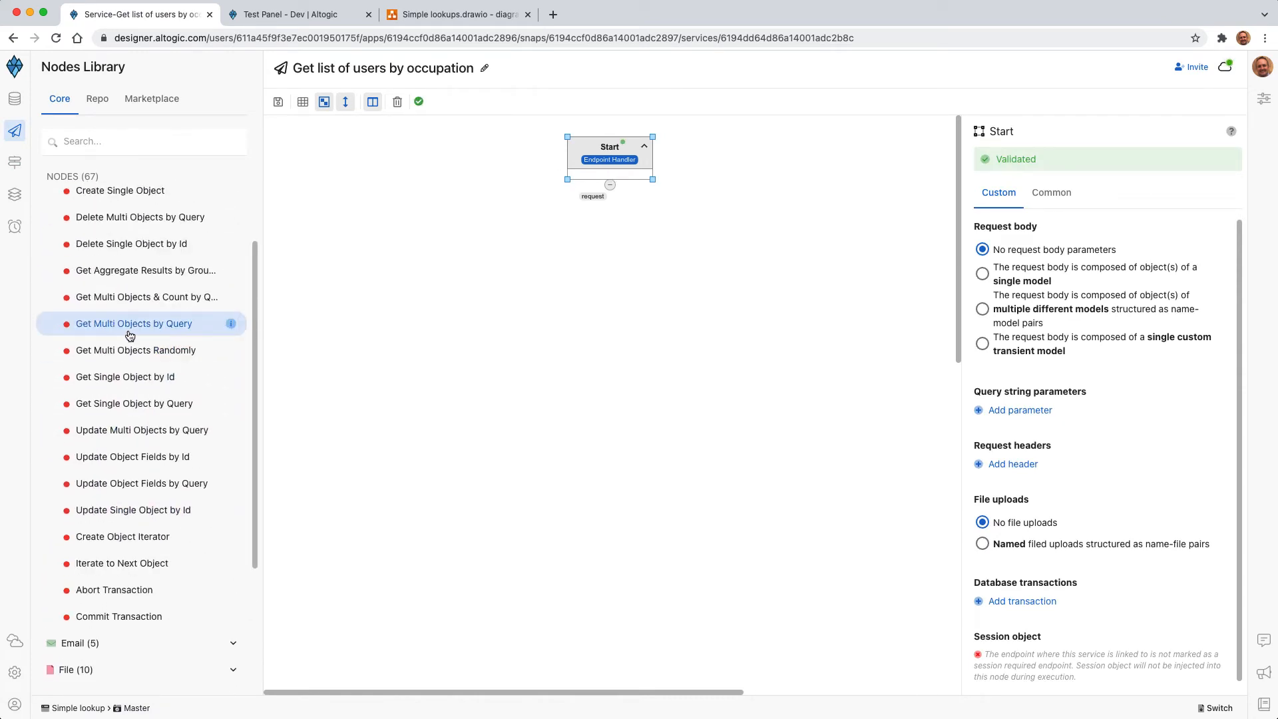
pyautogui.moveTo(127, 330); pyautogui.dragTo(599, 270)
pyautogui.click(600, 269)
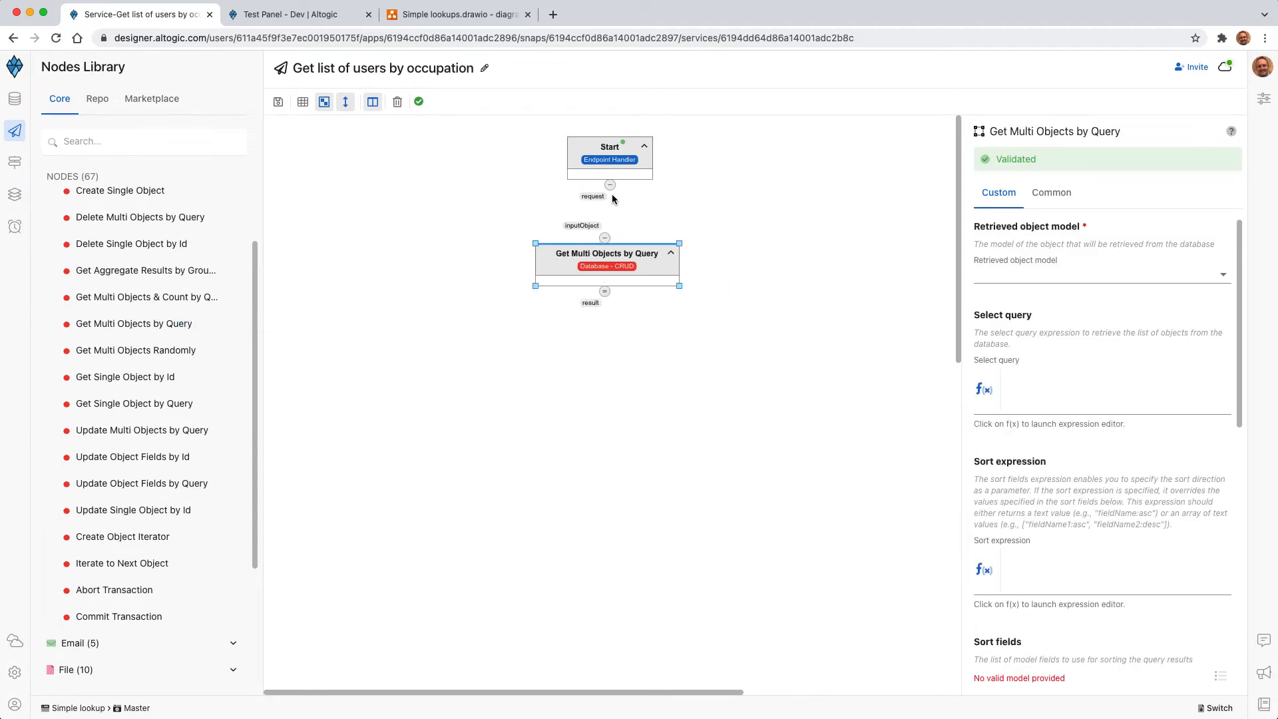
# Step: Connect the Start node's request output to the query node's inputObject and set the retrieved object model to users
pyautogui.moveTo(610, 209); pyautogui.dragTo(623, 277)
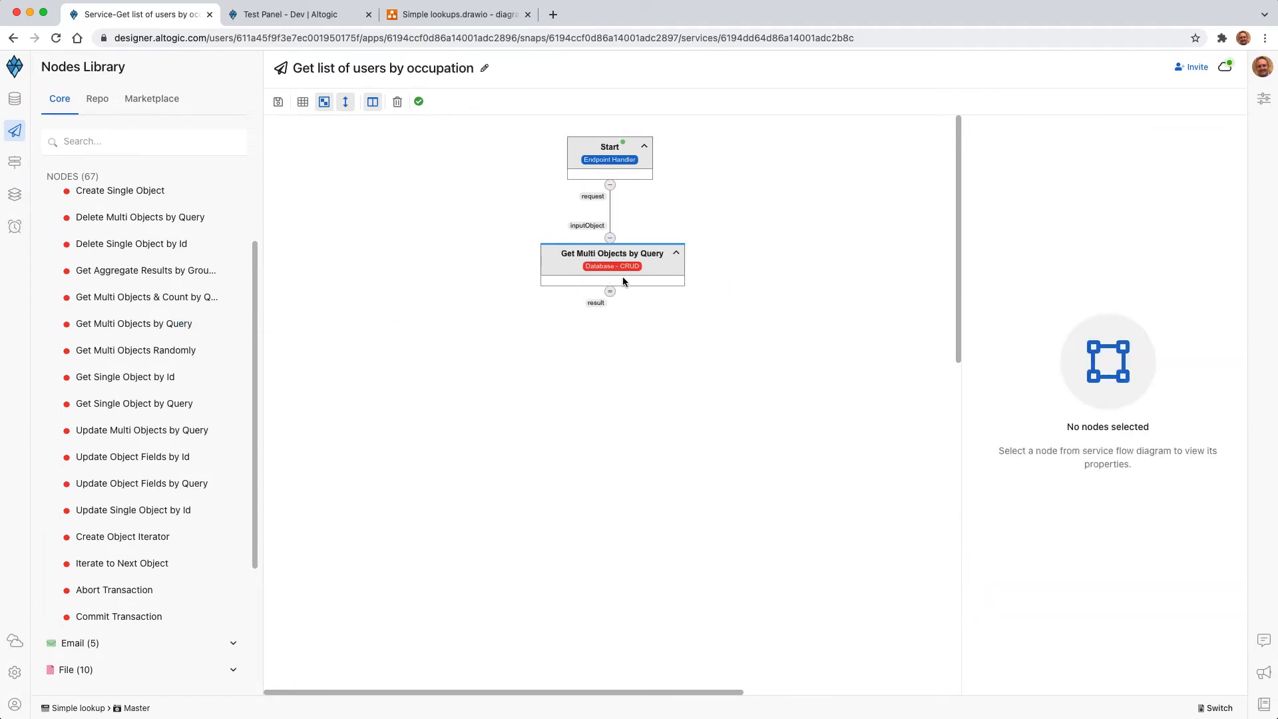
pyautogui.click(1065, 274)
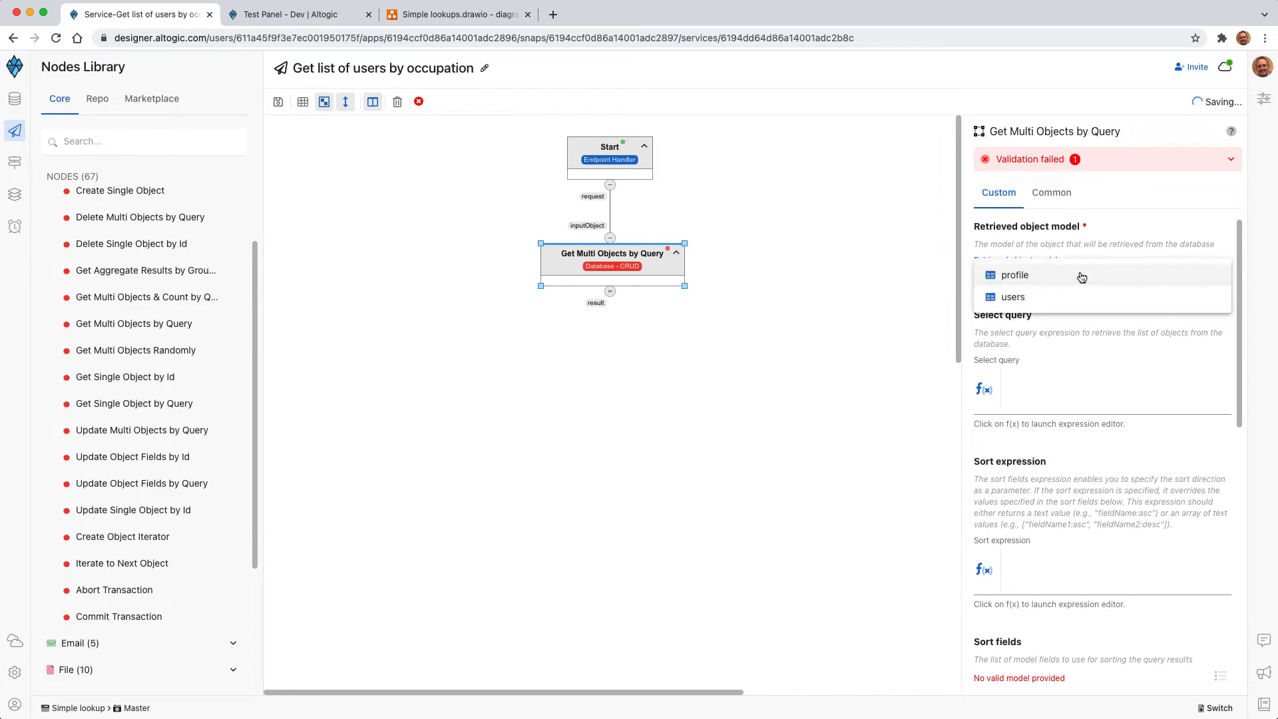
pyautogui.click(1008, 306)
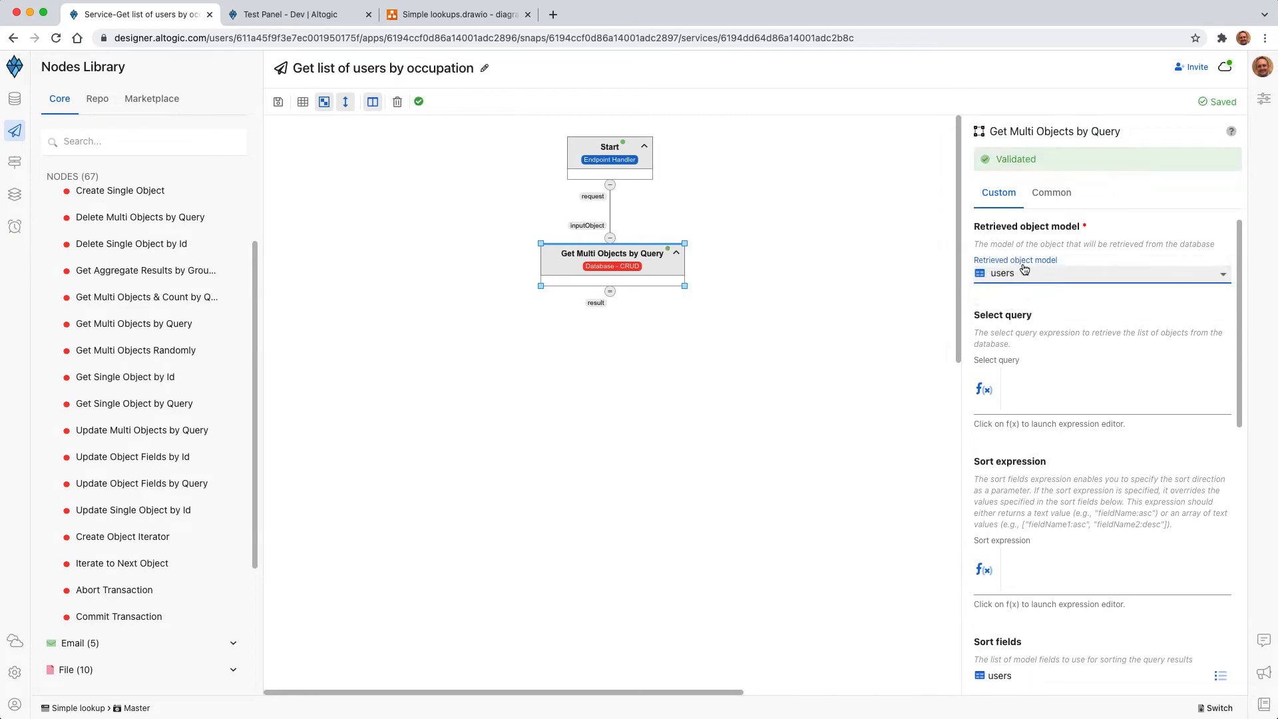
# Step: Examine which users model fields the select query expression offers, especially profileId, and leave the expression empty
pyautogui.click(983, 389)
pyautogui.scroll(-2, 506, 306)
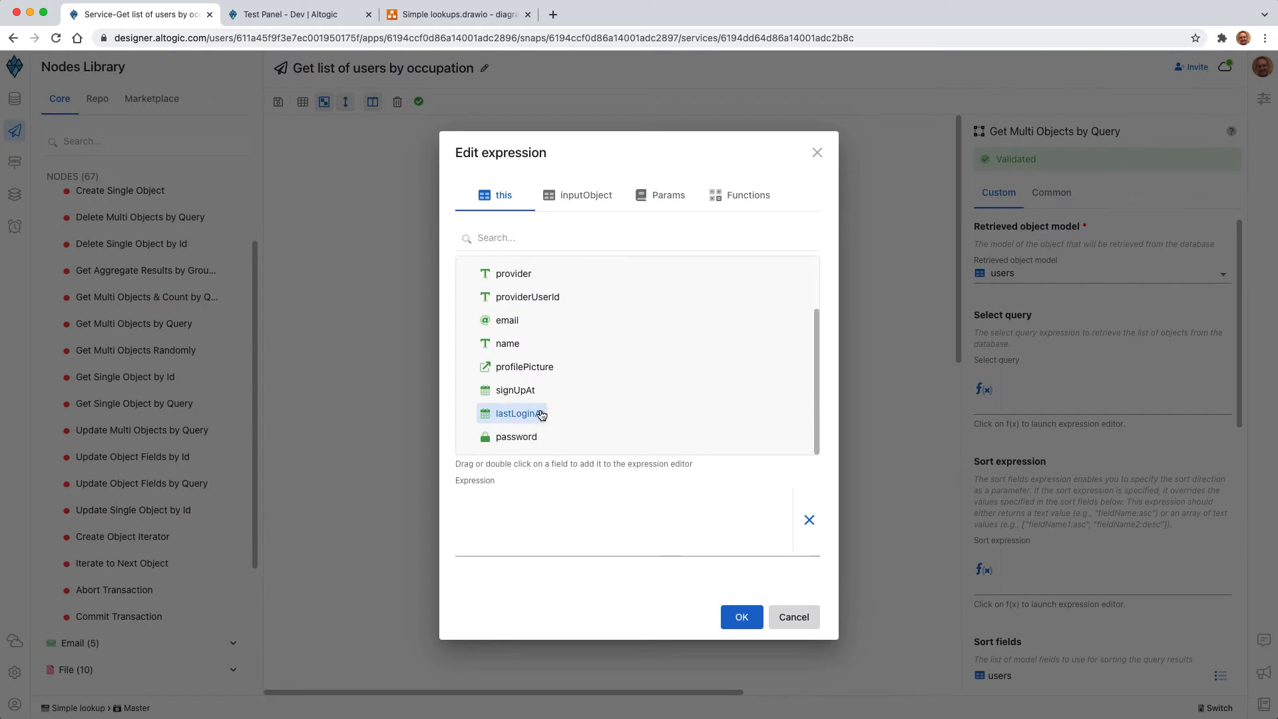
pyautogui.scroll(2, 539, 413)
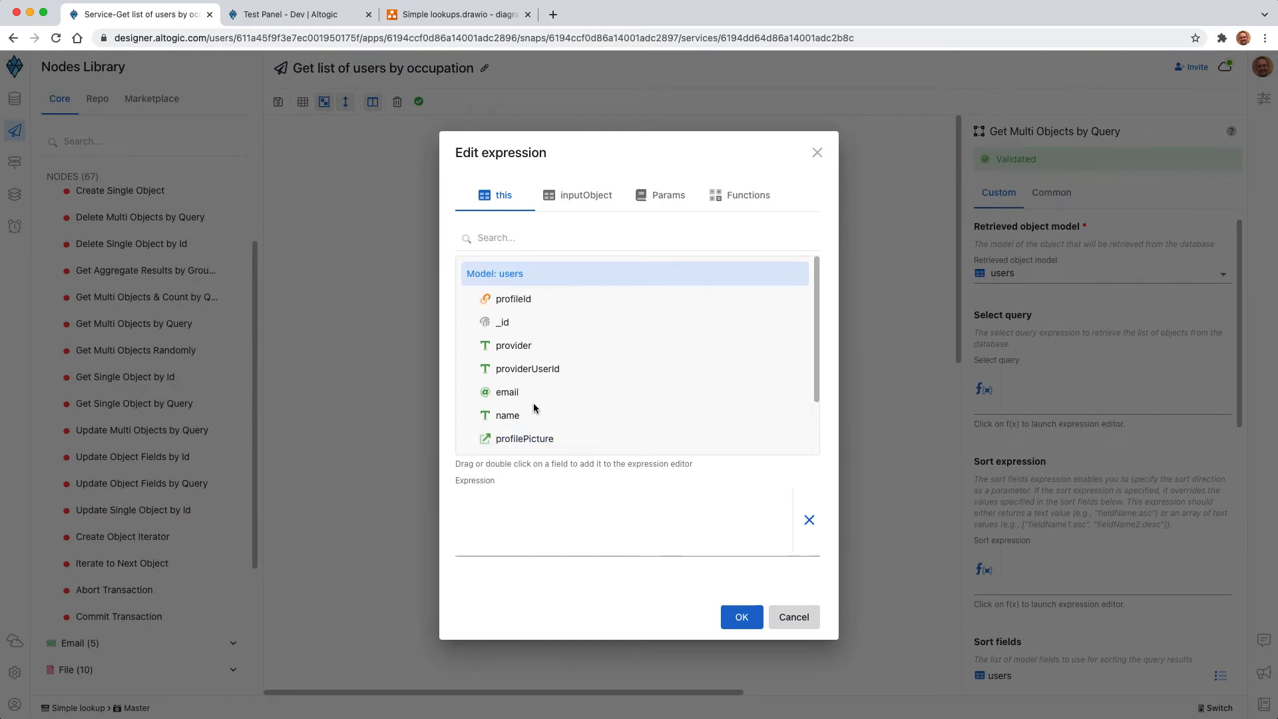
pyautogui.scroll(-2, 534, 408)
pyautogui.scroll(2, 533, 408)
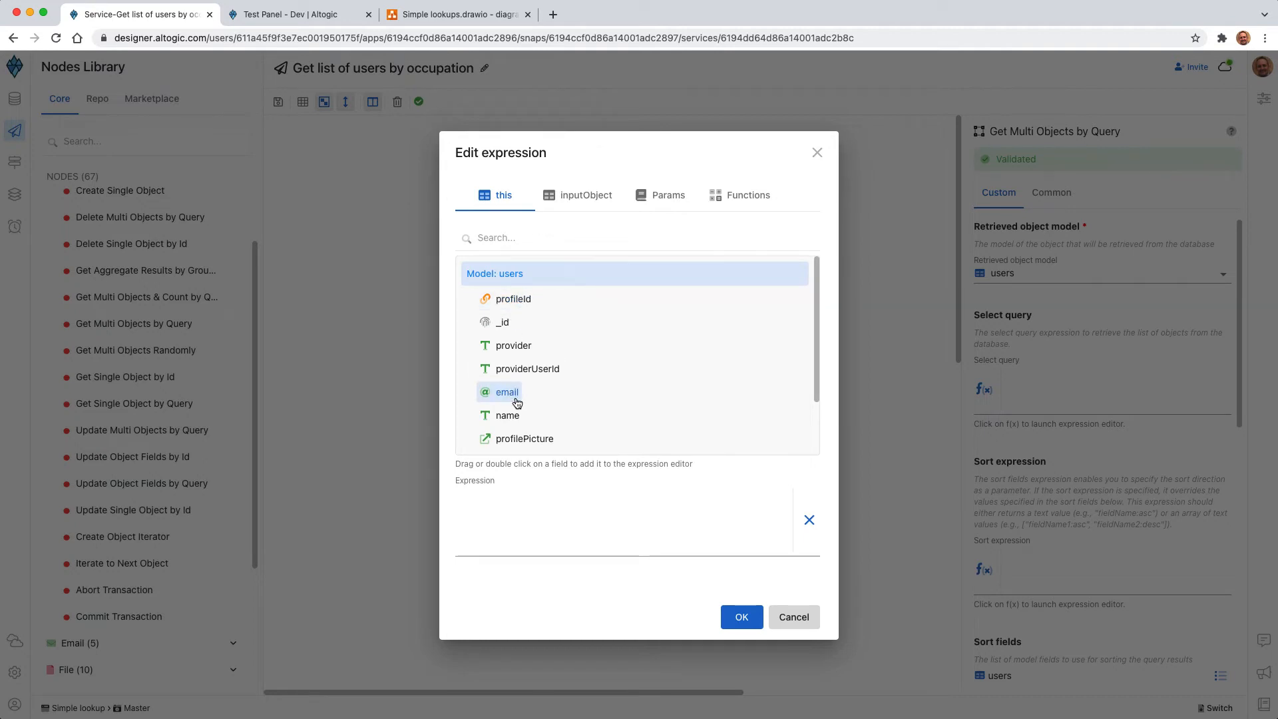
pyautogui.scroll(-2, 514, 427)
pyautogui.scroll(2, 516, 439)
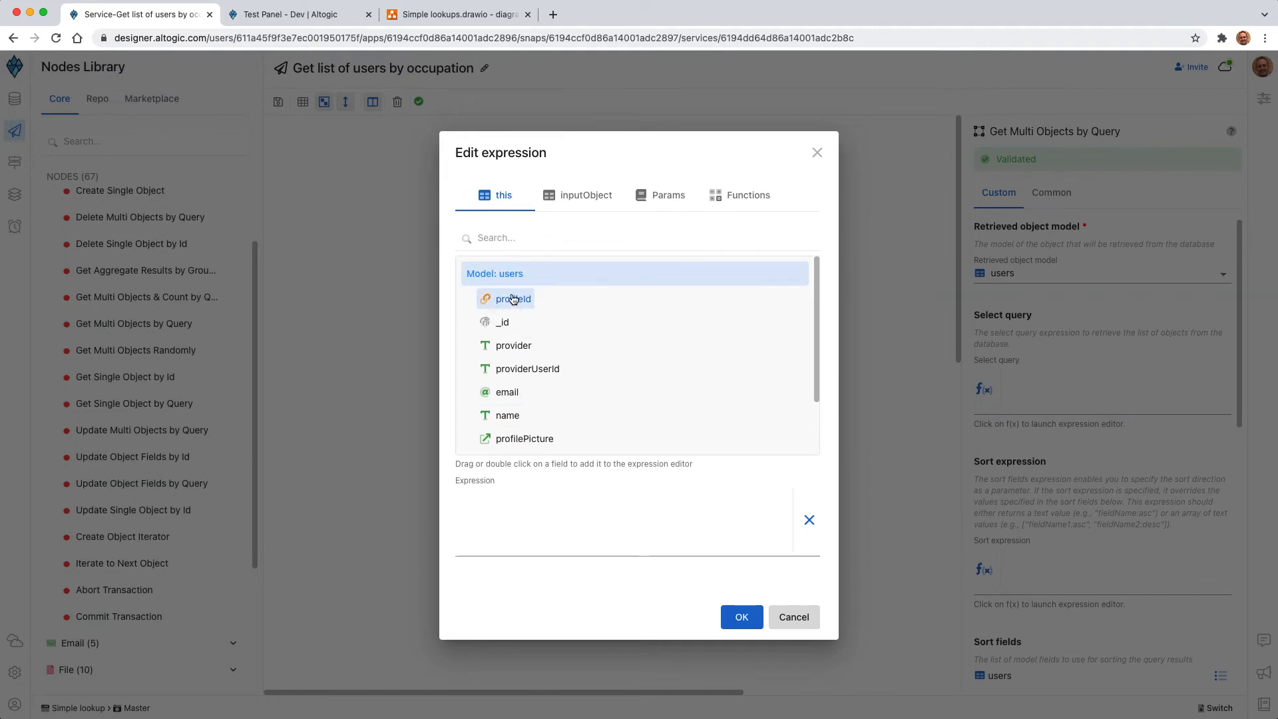
pyautogui.scroll(-2, 528, 333)
pyautogui.scroll(2, 506, 333)
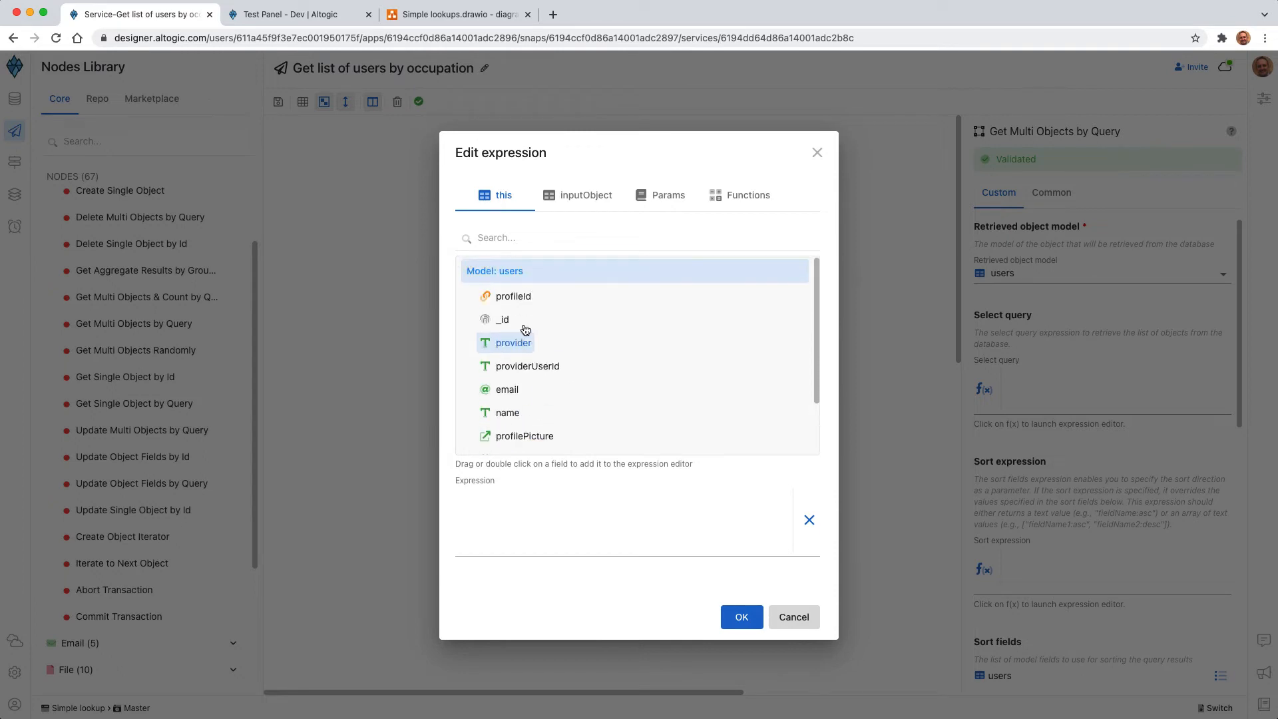
pyautogui.click(794, 617)
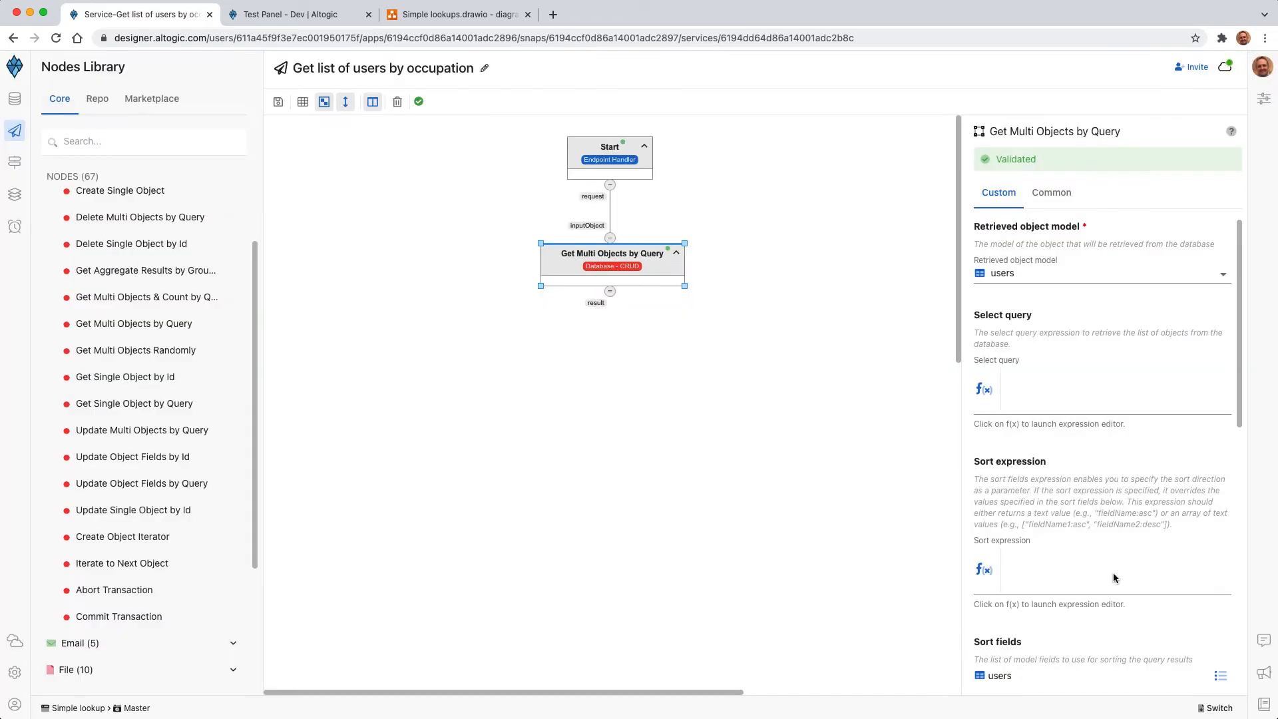
# Step: Add profileId as a lookup field of the Get Multi Objects by Query node
pyautogui.scroll(-5, 1190, 510)
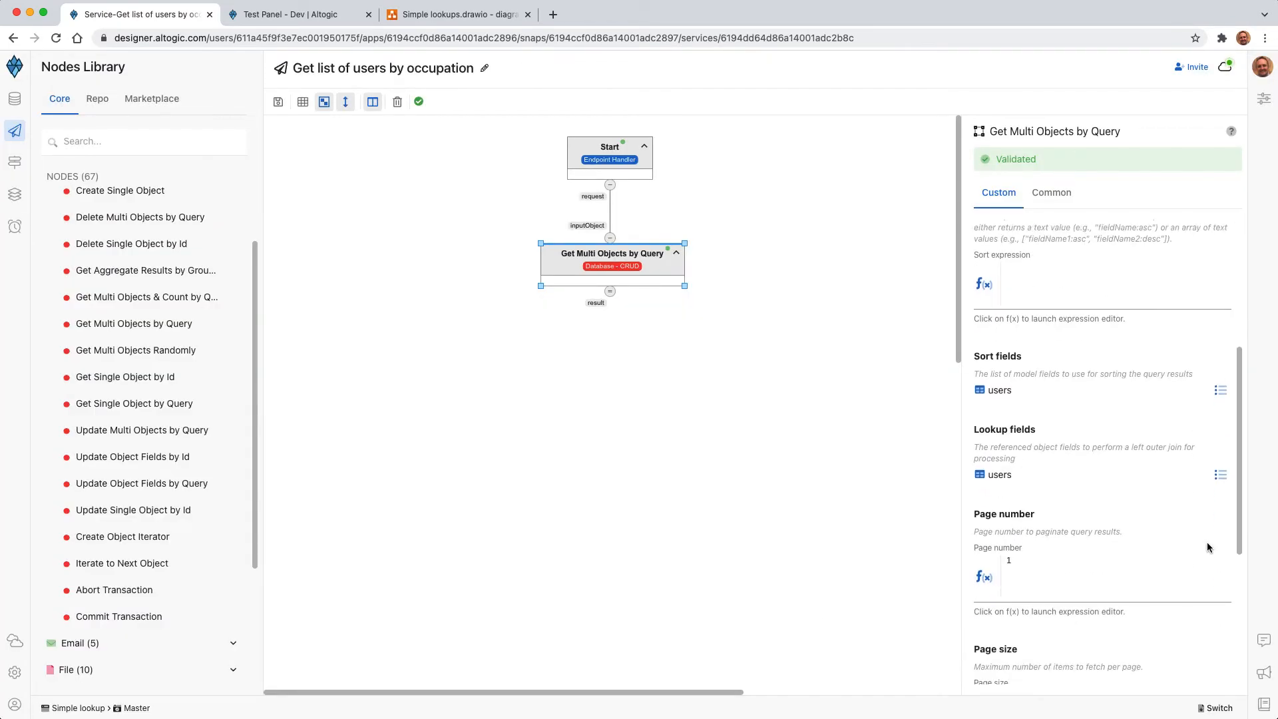
pyautogui.click(1220, 475)
pyautogui.click(470, 281)
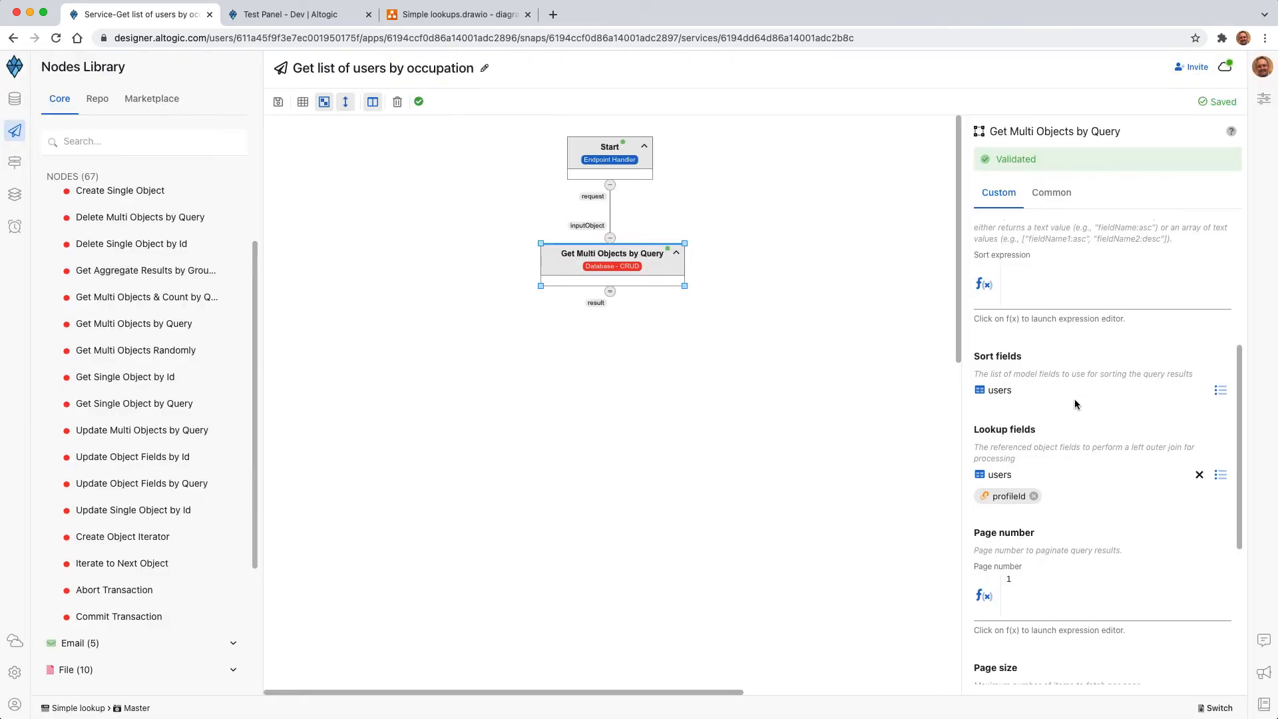
pyautogui.scroll(5, 1074, 398)
pyautogui.click(982, 344)
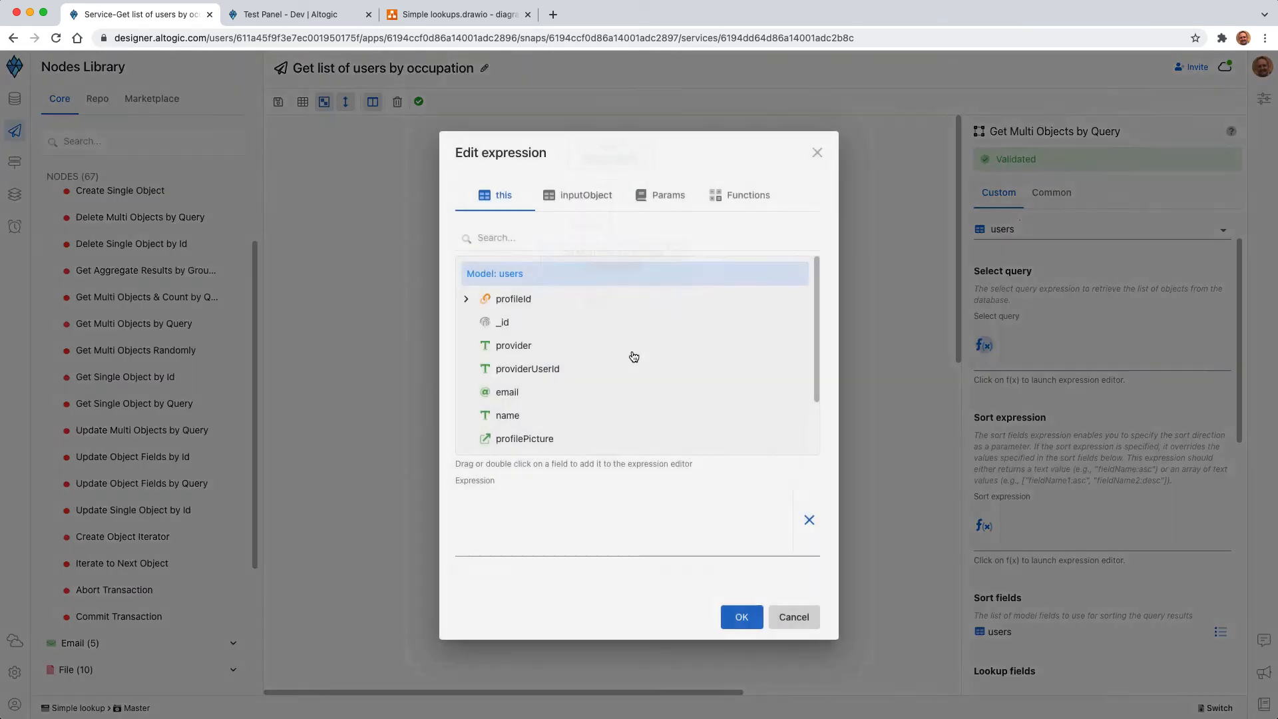
pyautogui.click(467, 299)
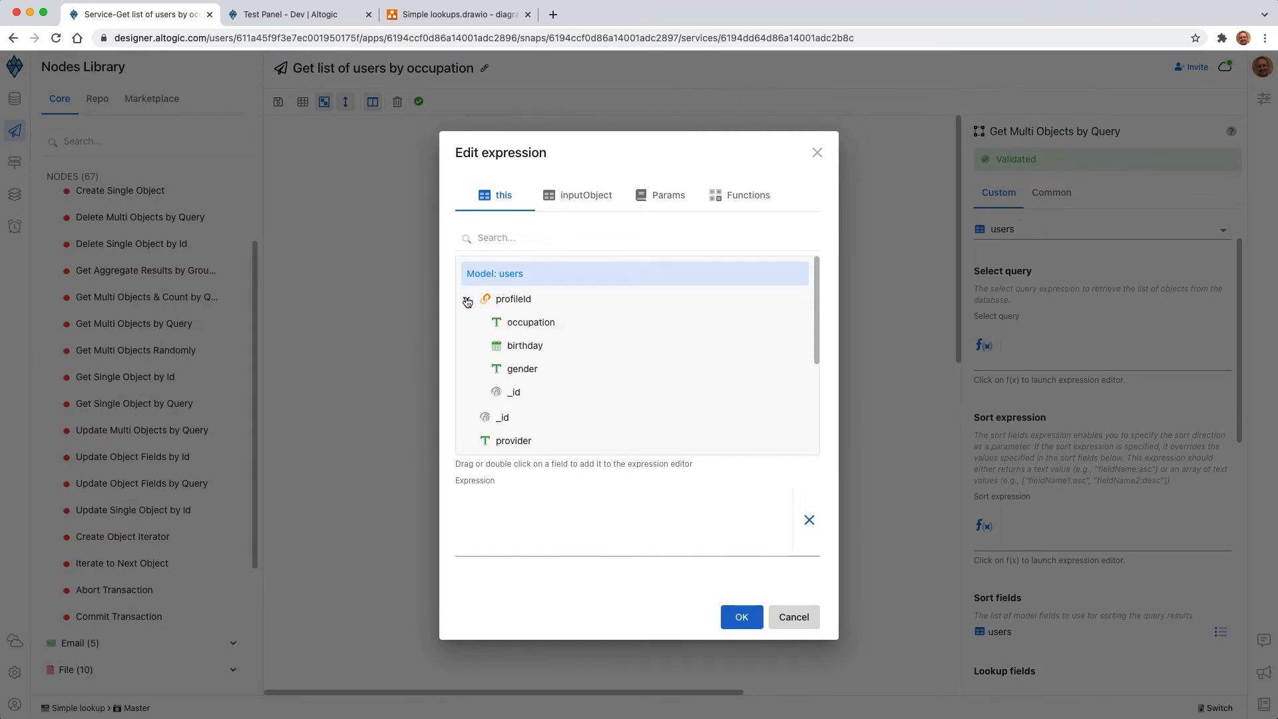
pyautogui.doubleClick(532, 324)
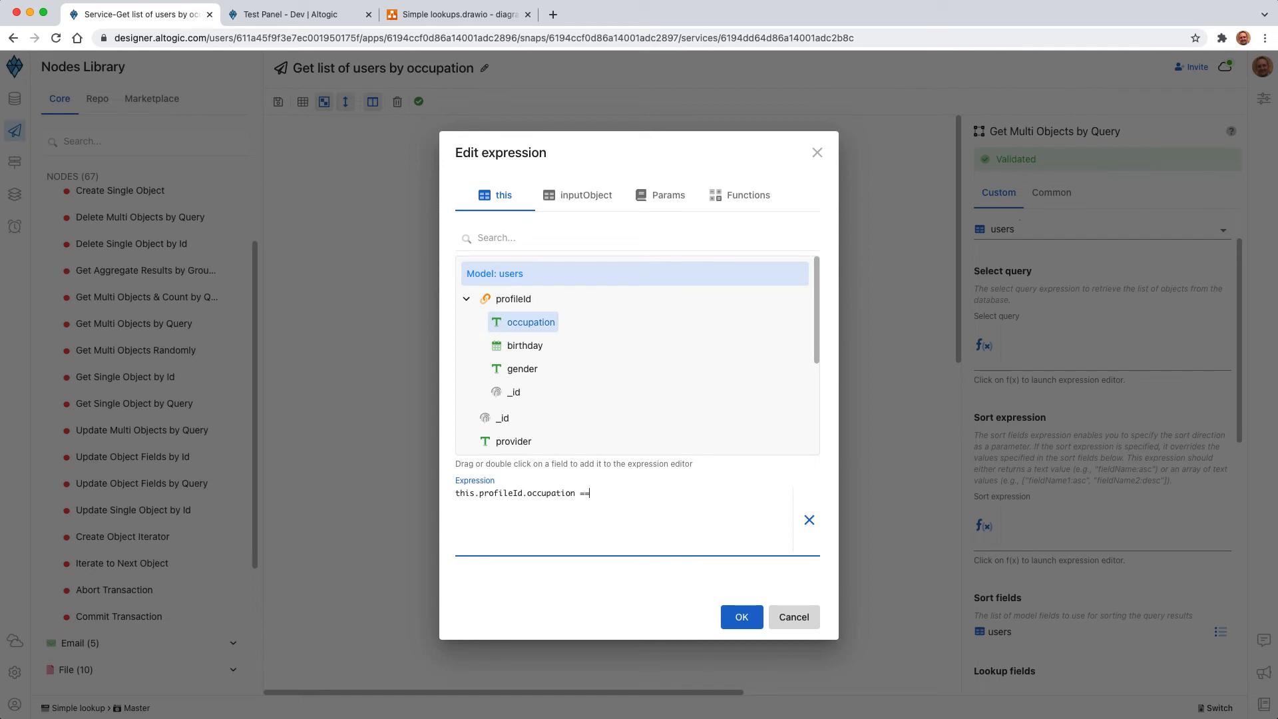
pyautogui.click(795, 619)
# Step: Add a query string parameter named occupation to the Start node
pyautogui.click(613, 167)
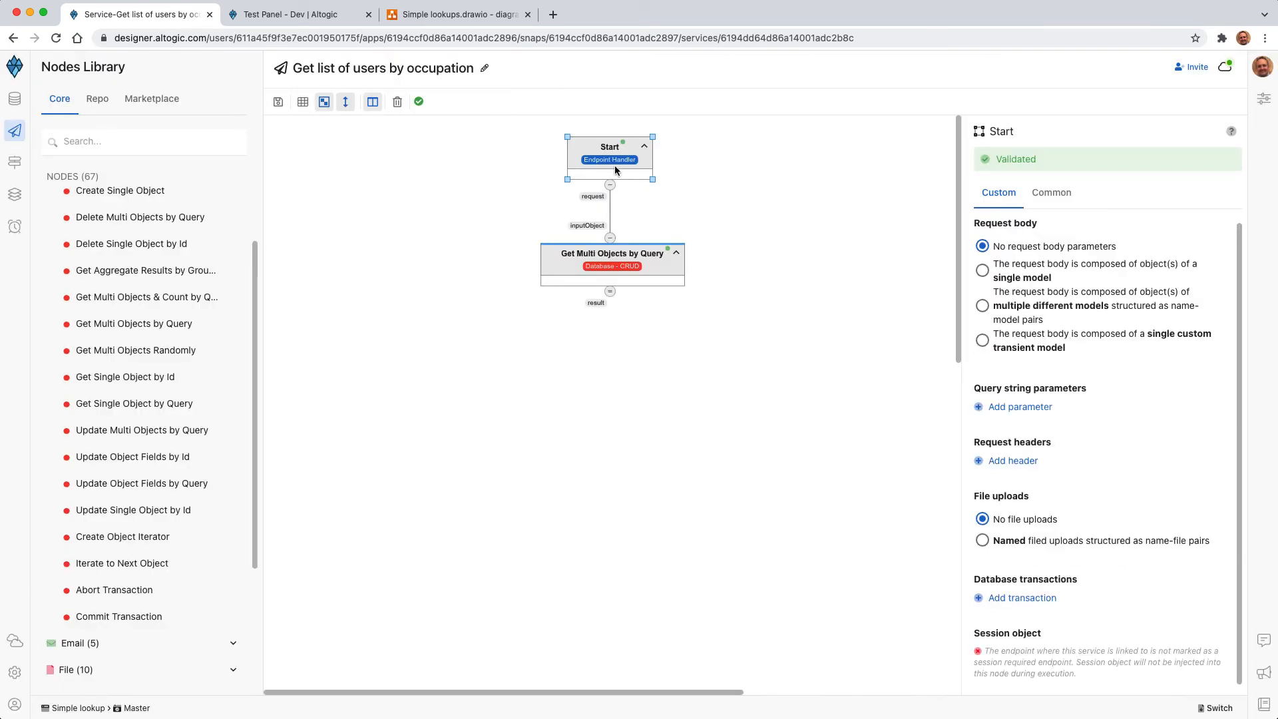
pyautogui.click(1019, 407)
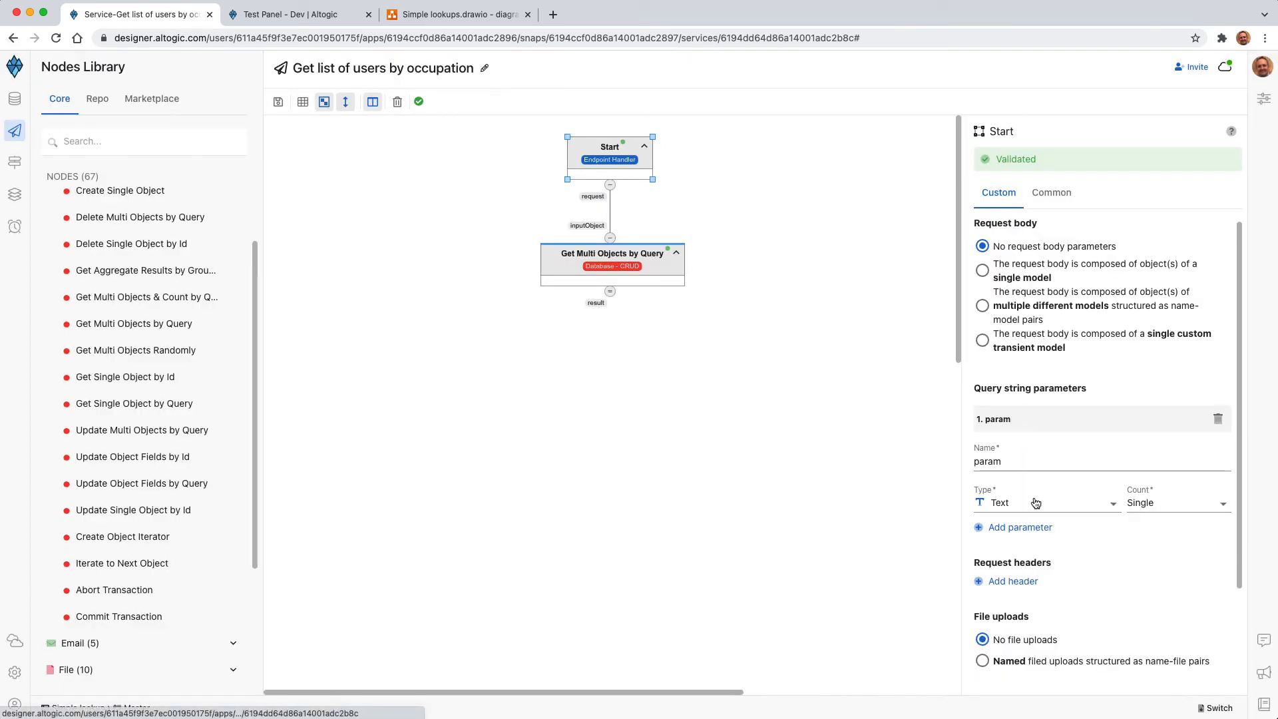
pyautogui.doubleClick(994, 466)
pyautogui.write('occ')
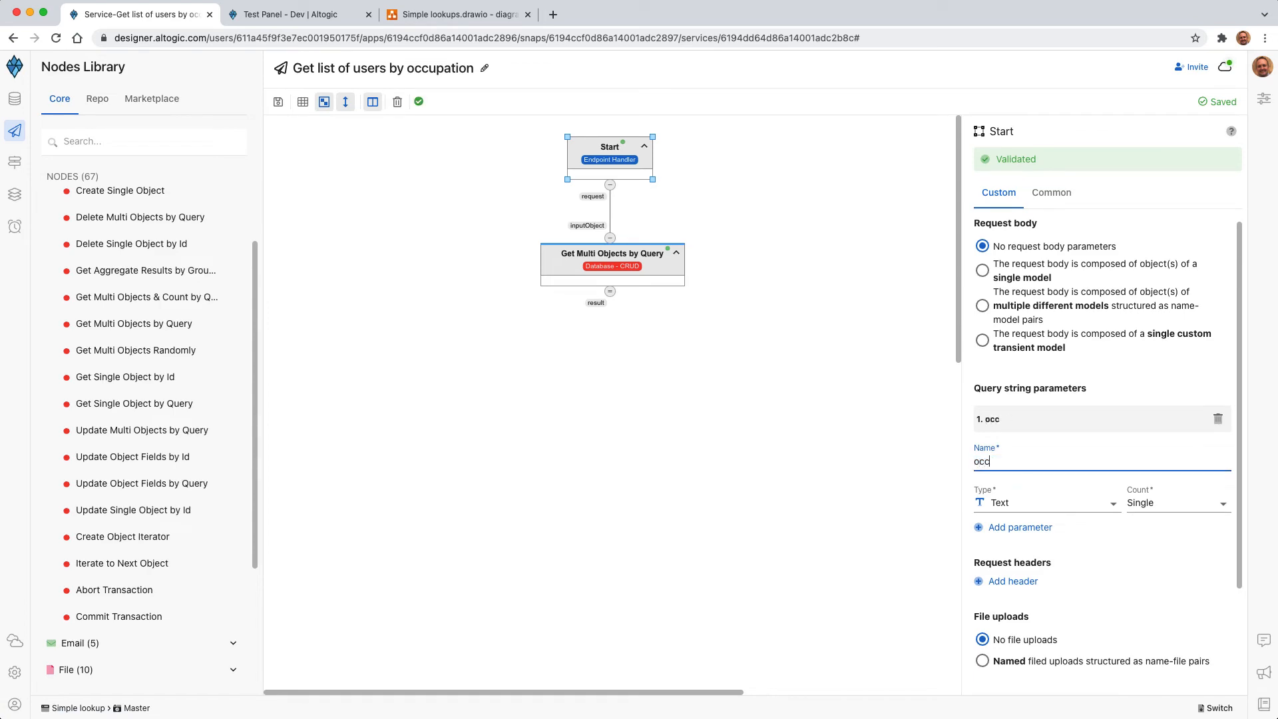
pyautogui.write('upation')
# Step: Set the Get Multi Objects by Query node's select query to this.profileId.occupation == inputObject.query.occupation
pyautogui.click(647, 287)
pyautogui.click(984, 386)
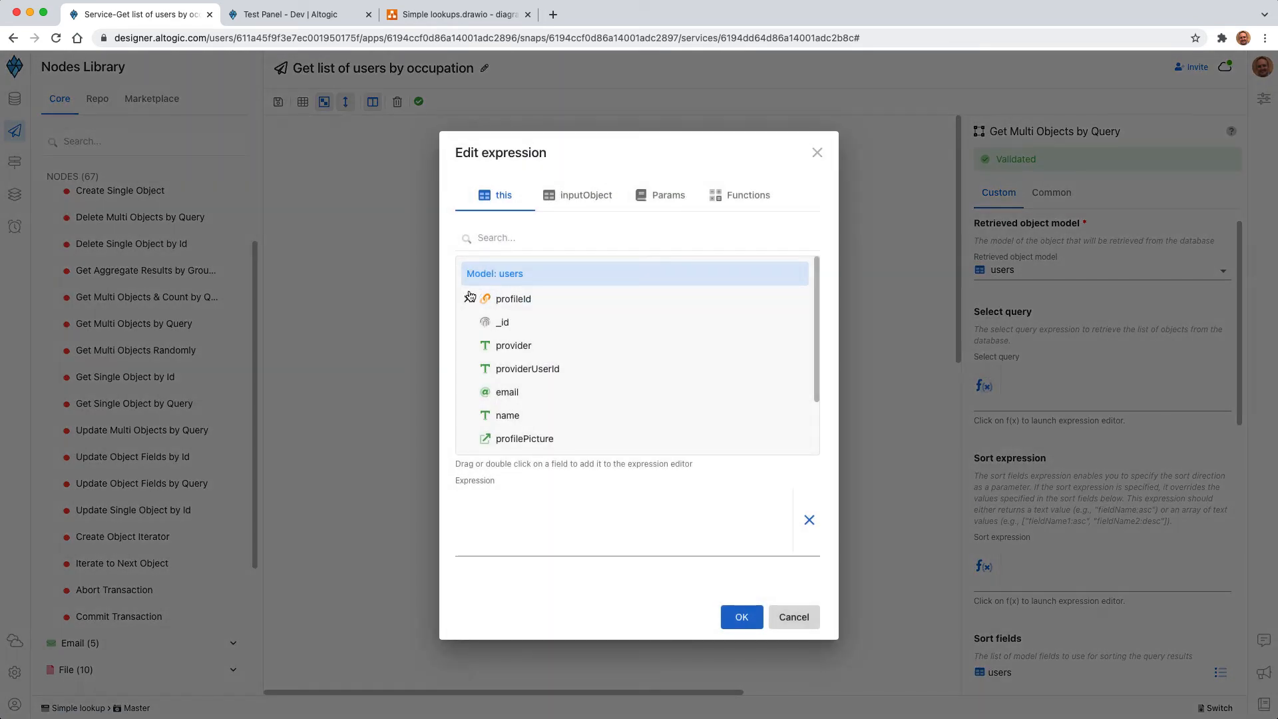
pyautogui.click(468, 298)
pyautogui.doubleClick(530, 324)
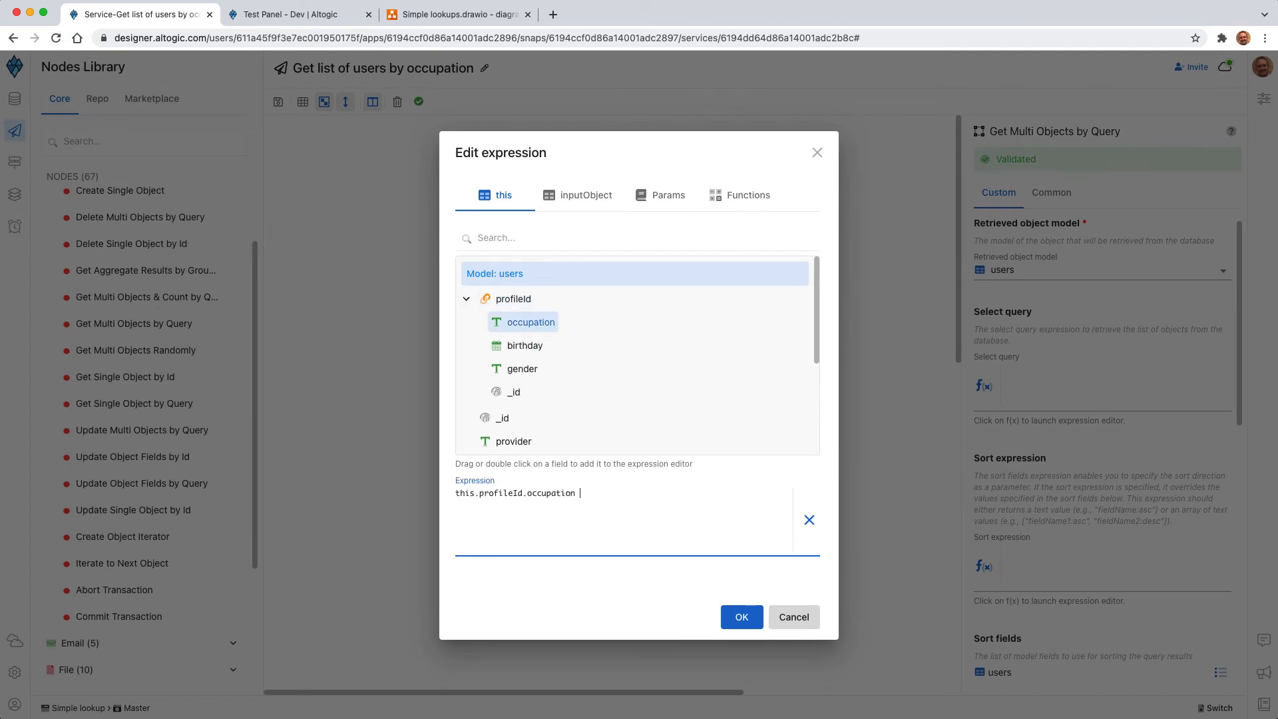
pyautogui.click(584, 195)
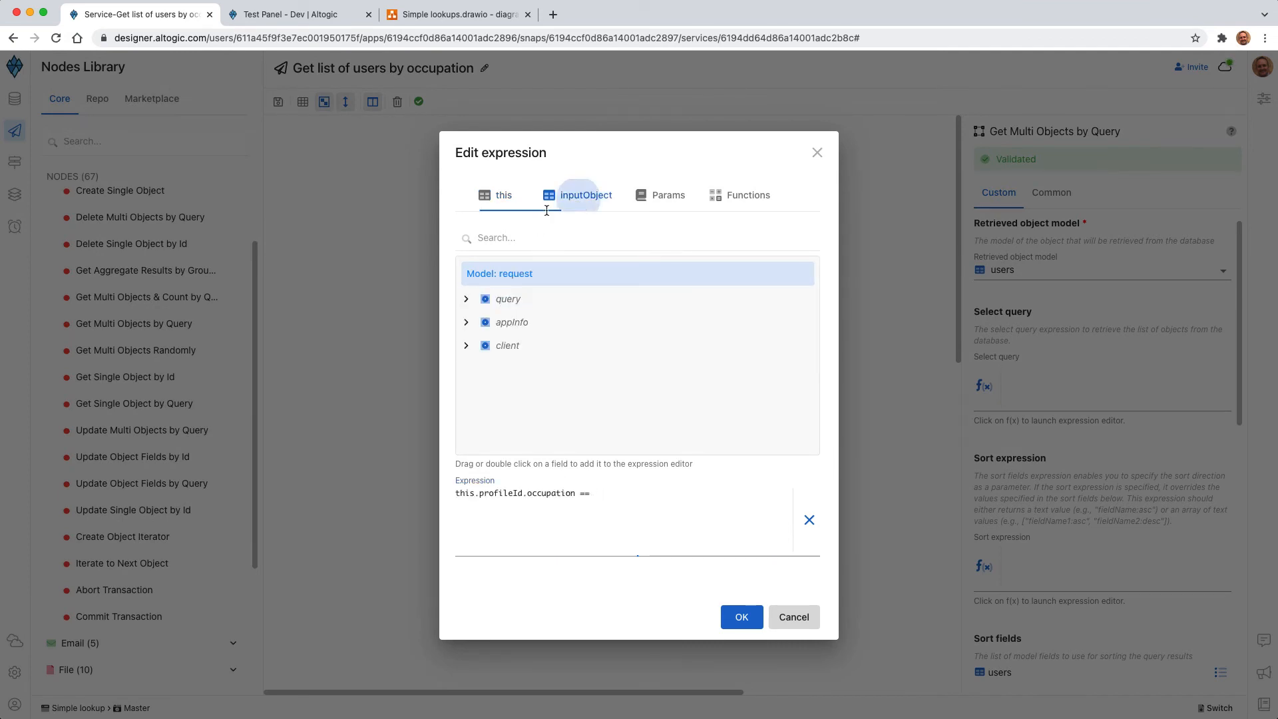
pyautogui.click(466, 299)
pyautogui.doubleClick(545, 323)
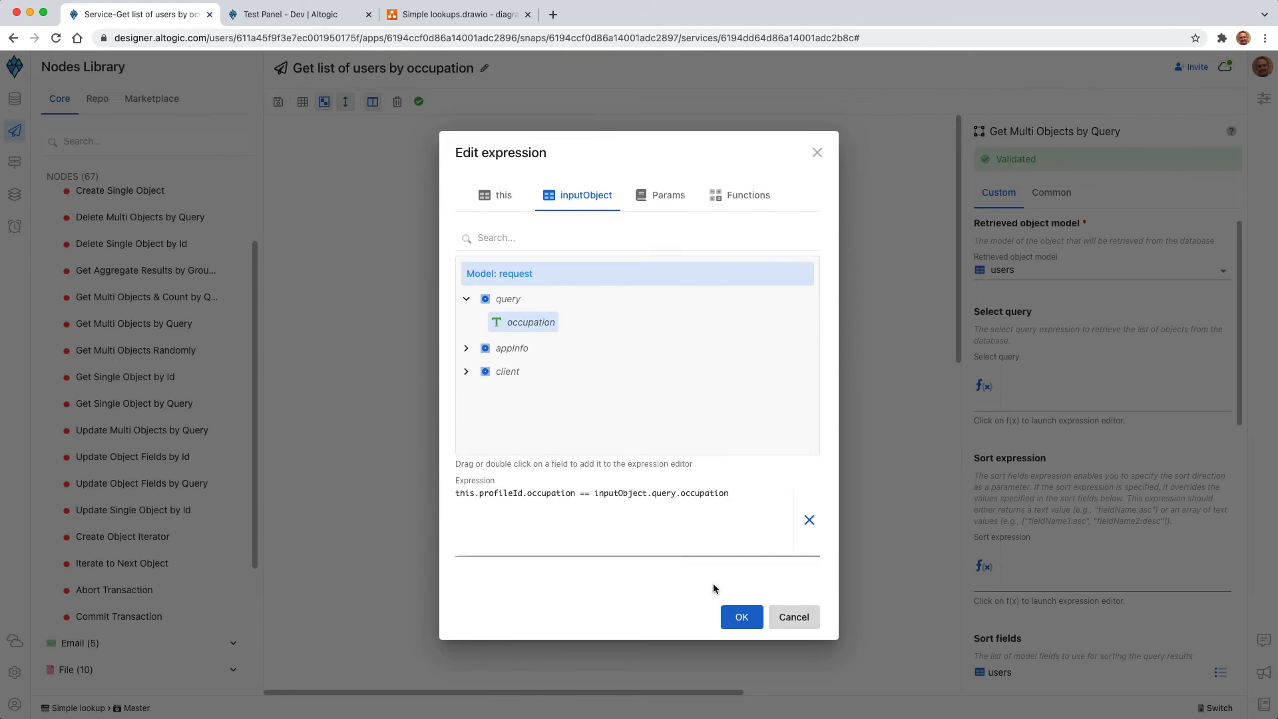
pyautogui.click(742, 617)
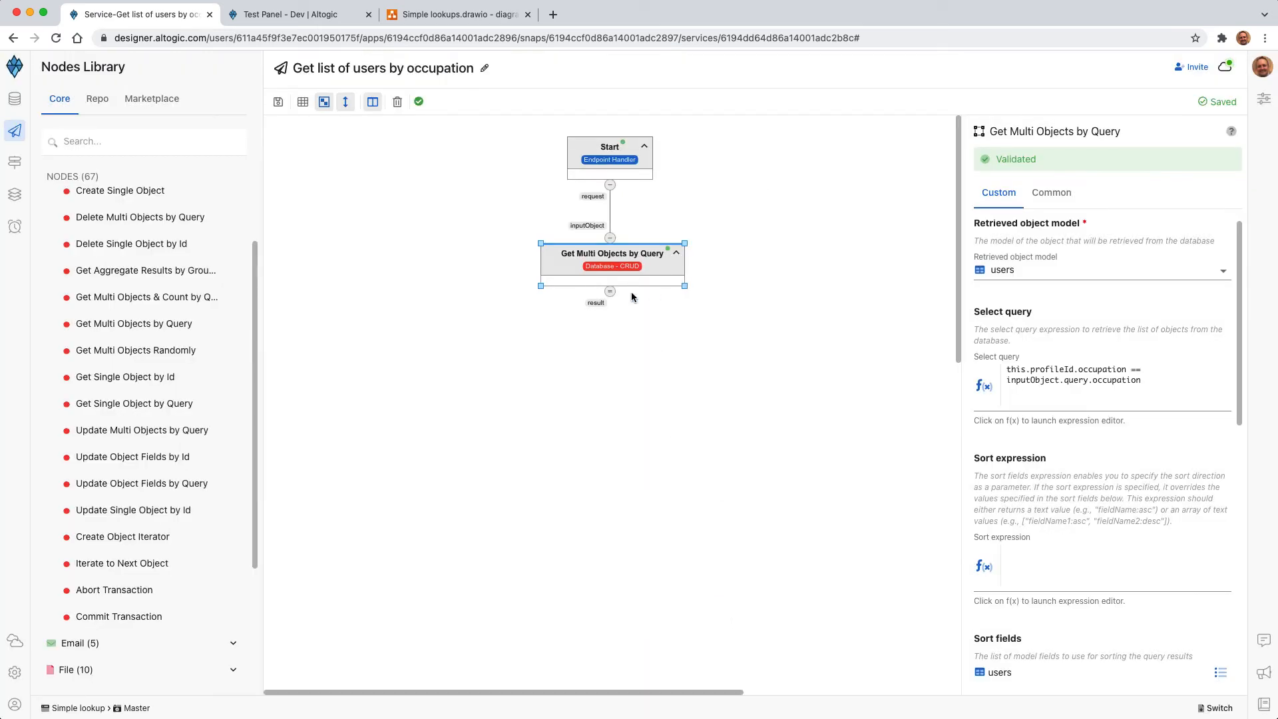
# Step: Add a Return Response node below the Get Multi Objects by Query node
pyautogui.scroll(-3, 166, 459)
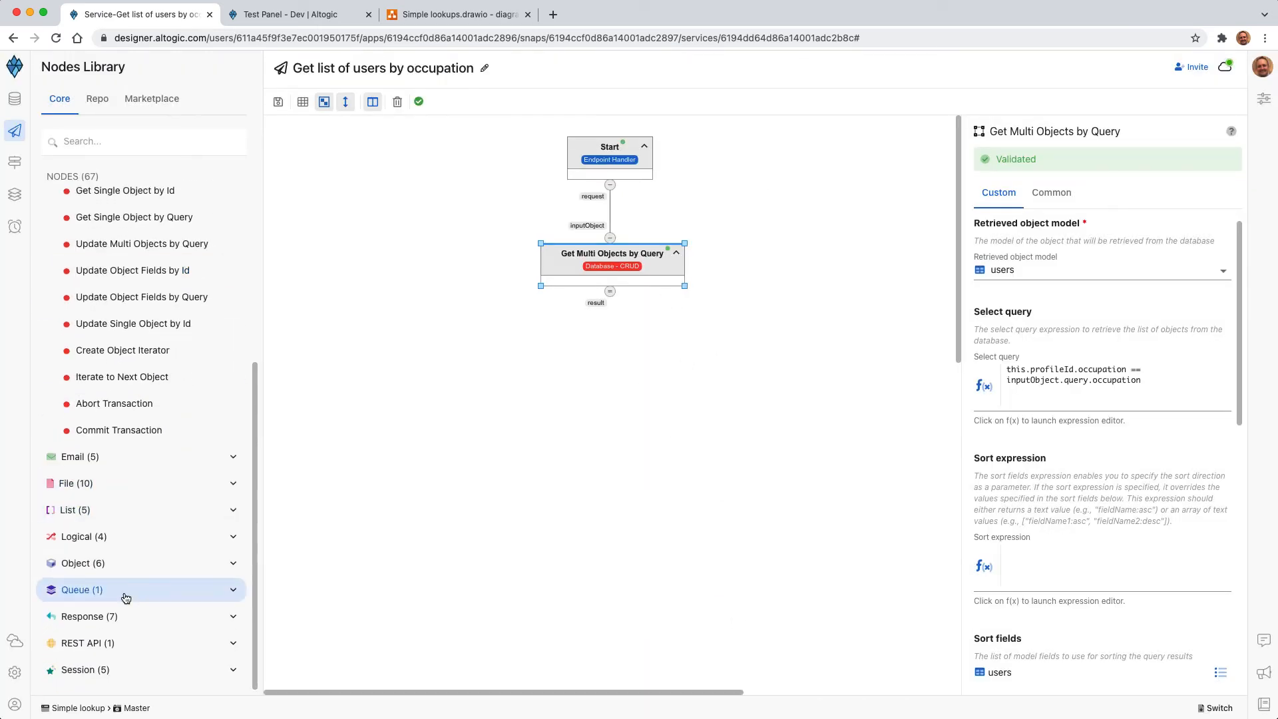
pyautogui.click(110, 618)
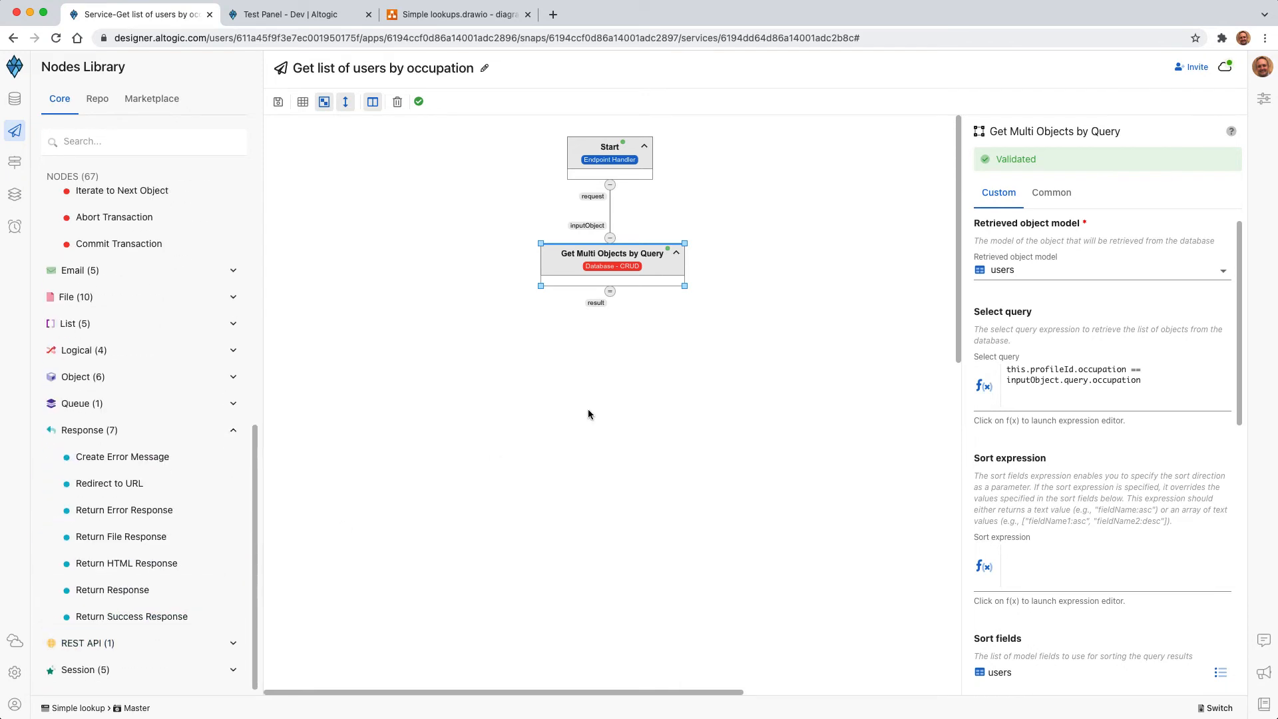
pyautogui.moveTo(116, 590)
pyautogui.mouseDown()
pyautogui.moveTo(502, 422)
pyautogui.moveTo(616, 395)
pyautogui.moveTo(627, 379)
pyautogui.mouseUp()
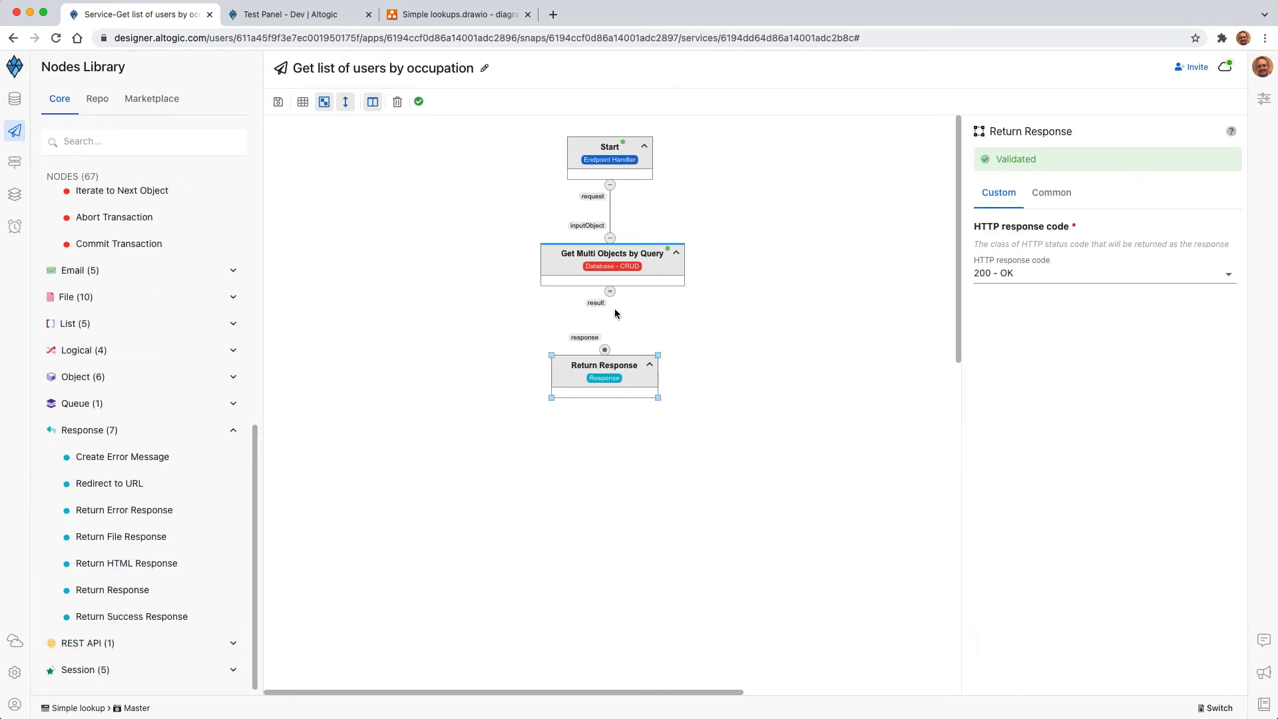
# Step: Connect the result output of Get Multi Objects by Query to the Return Response node's response input and align the node below
pyautogui.moveTo(611, 291); pyautogui.dragTo(605, 351)
pyautogui.moveTo(613, 368)
pyautogui.mouseDown()
pyautogui.moveTo(624, 363)
pyautogui.moveTo(619, 374)
pyautogui.mouseUp()
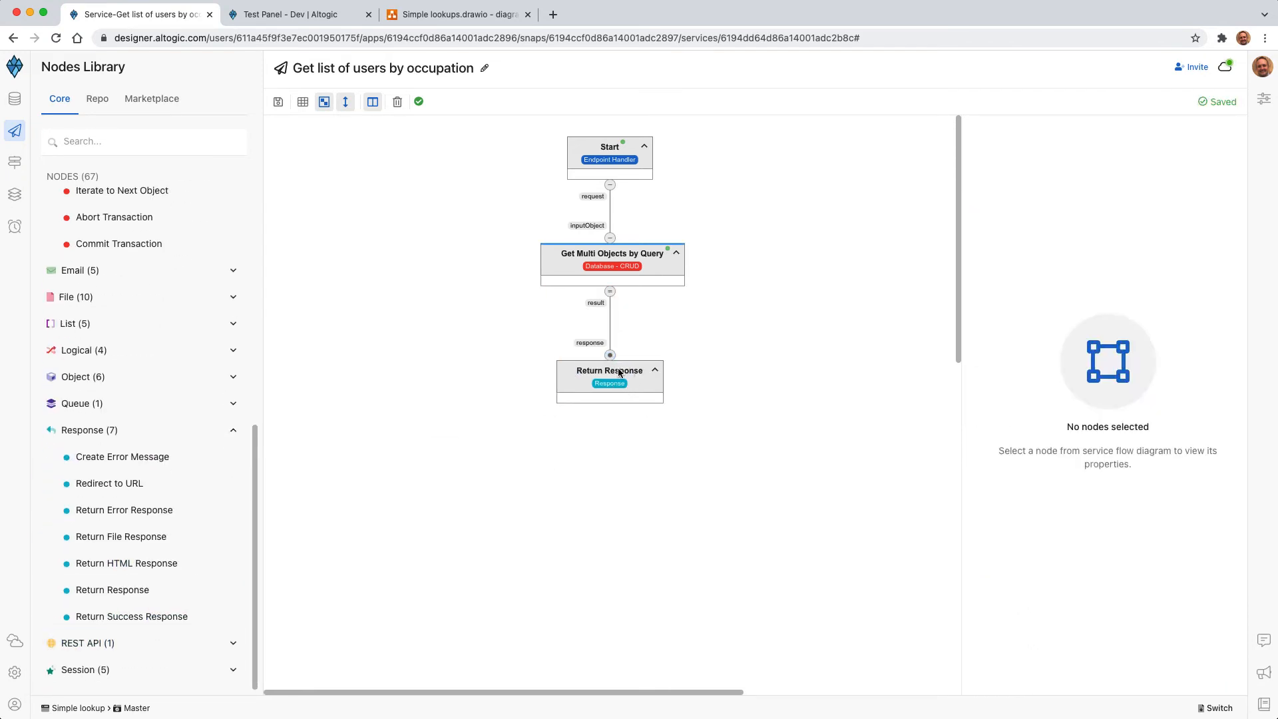
# Step: In the Test Panel, test the GET /users/occupation endpoint with the occupation parameter set to Student and inspect the response
pyautogui.click(293, 16)
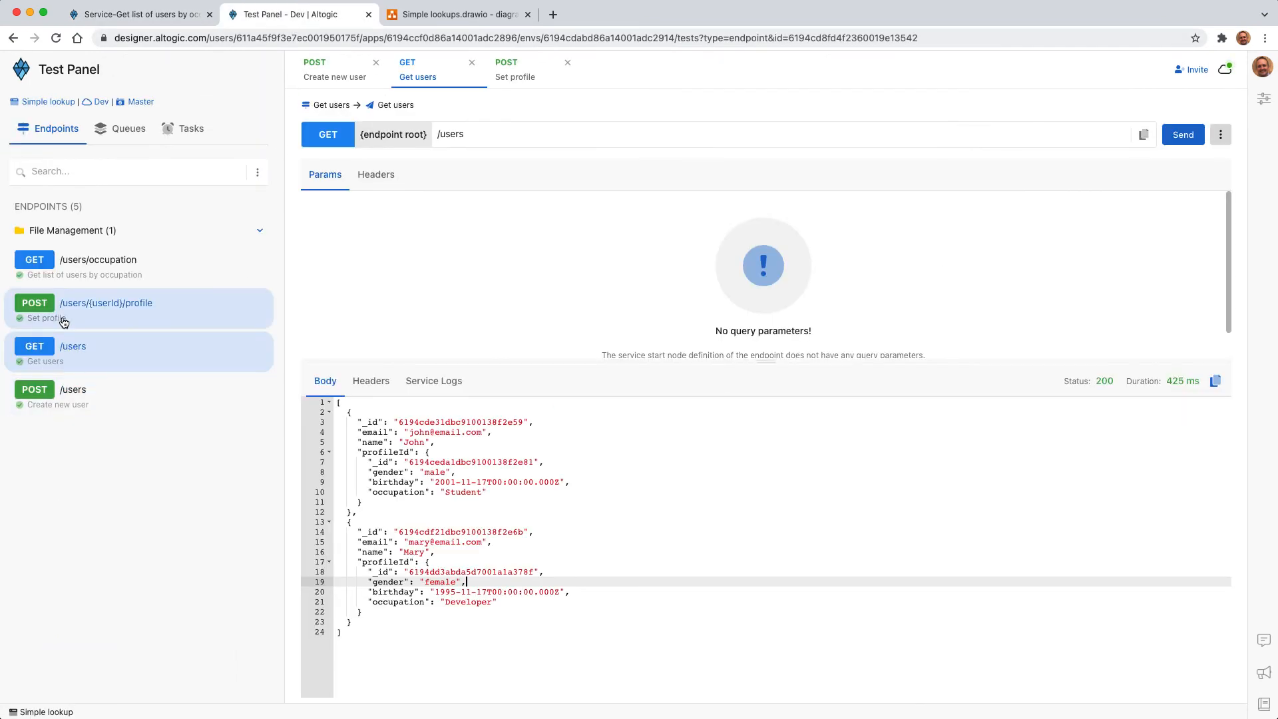
pyautogui.click(104, 277)
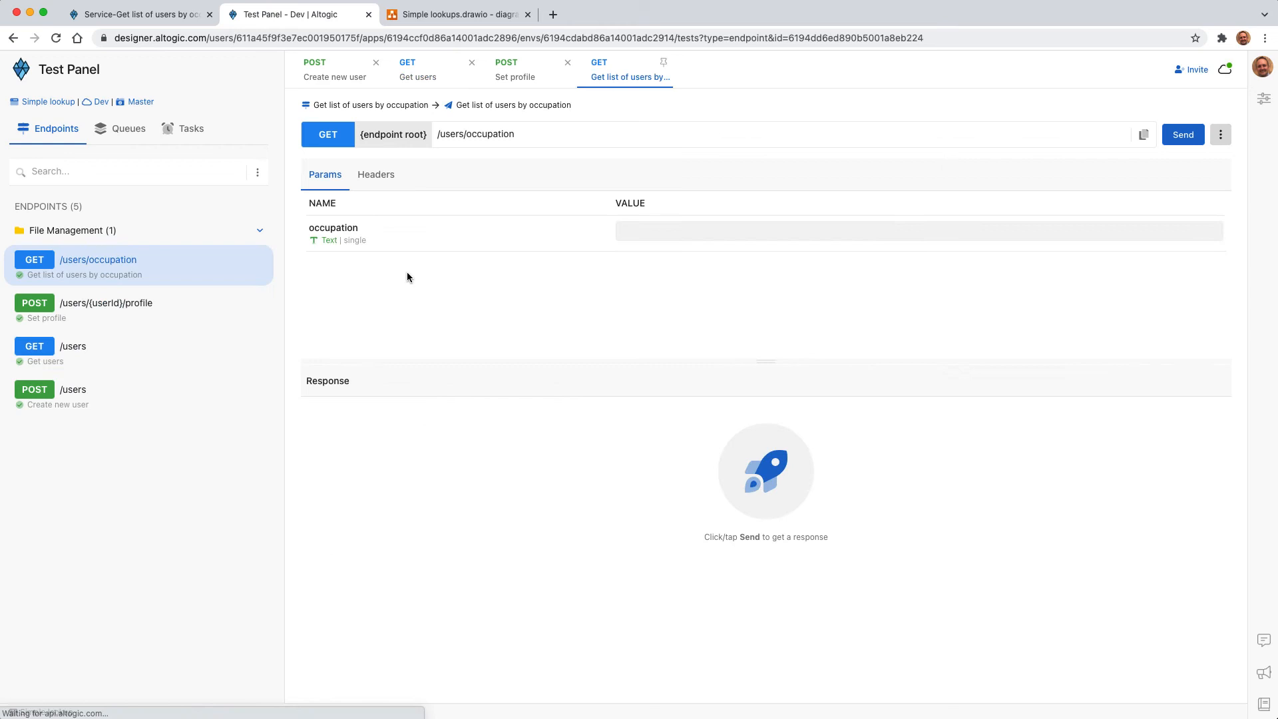
pyautogui.click(652, 232)
pyautogui.write('Student')
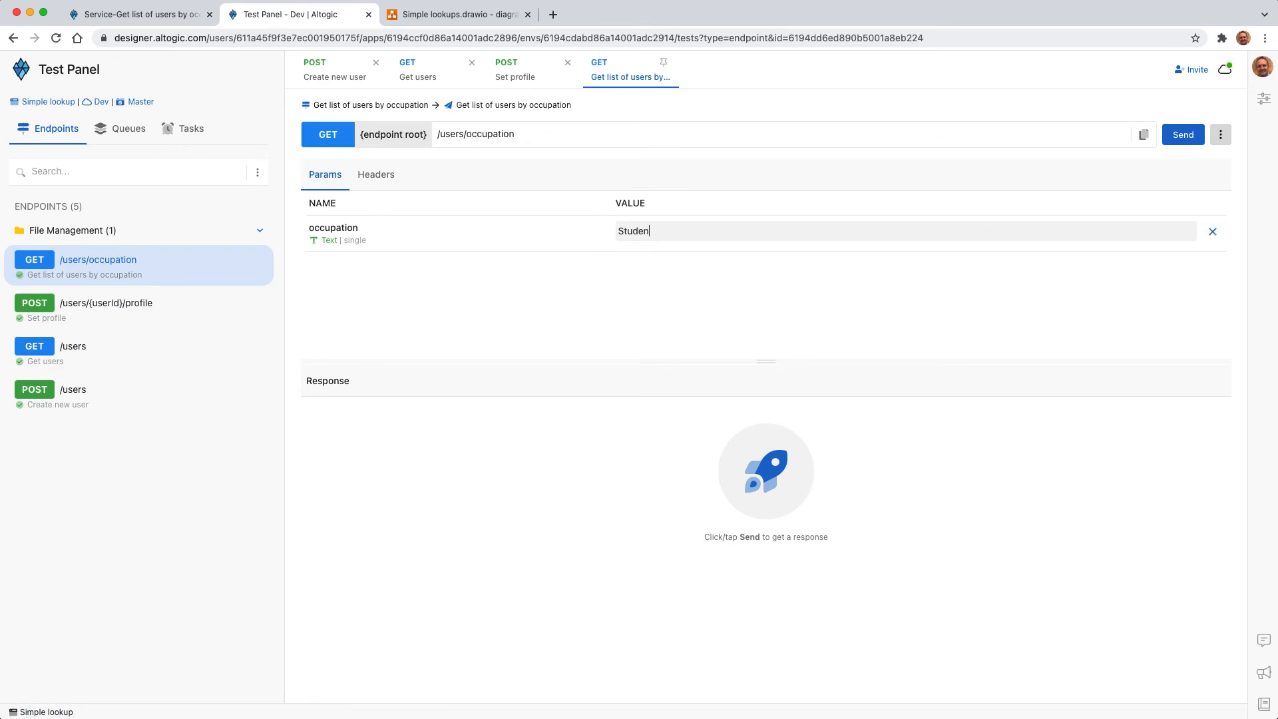
pyautogui.click(1182, 134)
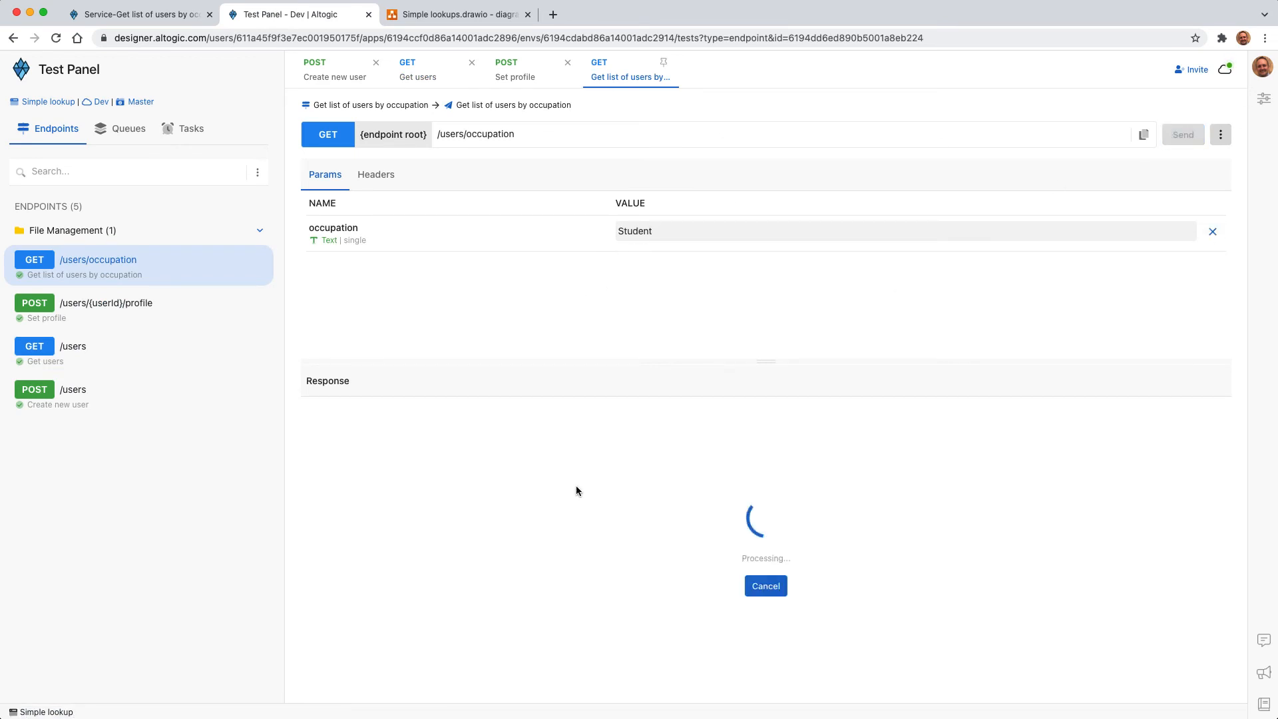
pyautogui.click(428, 442)
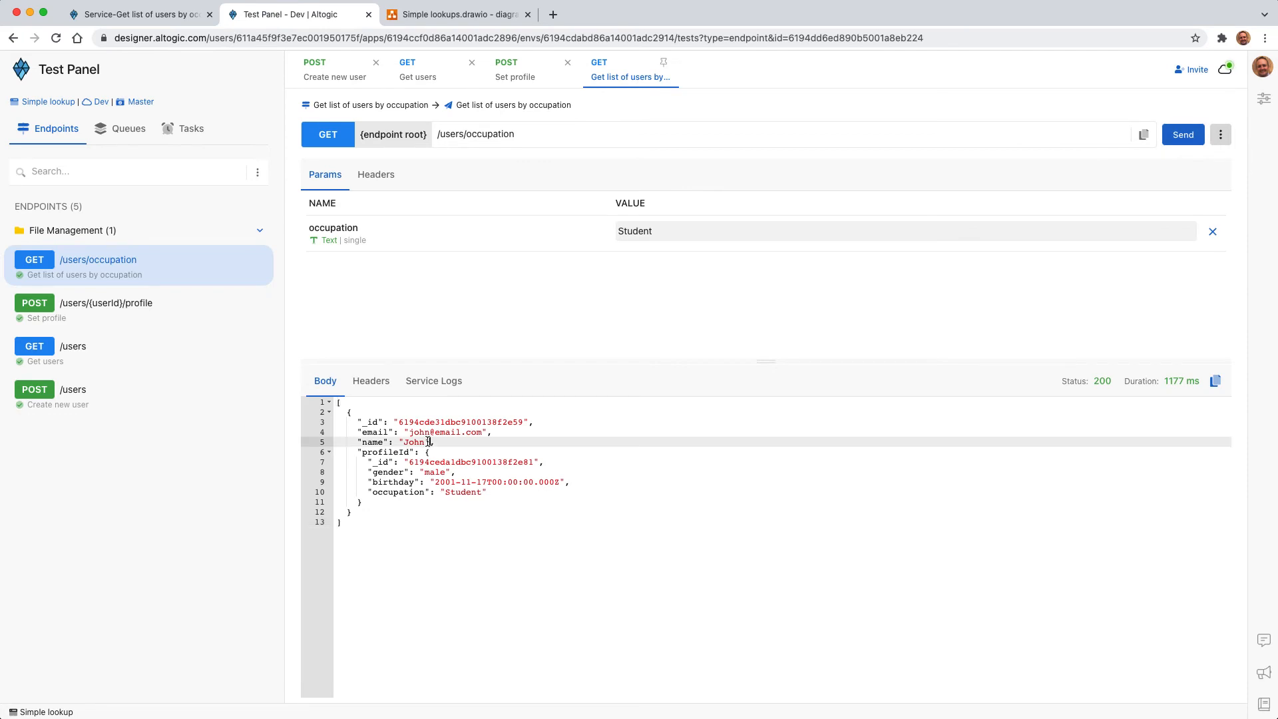
# Step: Set the occupation parameter to Developer and send the GET /users/occupation request
pyautogui.doubleClick(625, 232)
pyautogui.write('Developer')
pyautogui.press('Return')
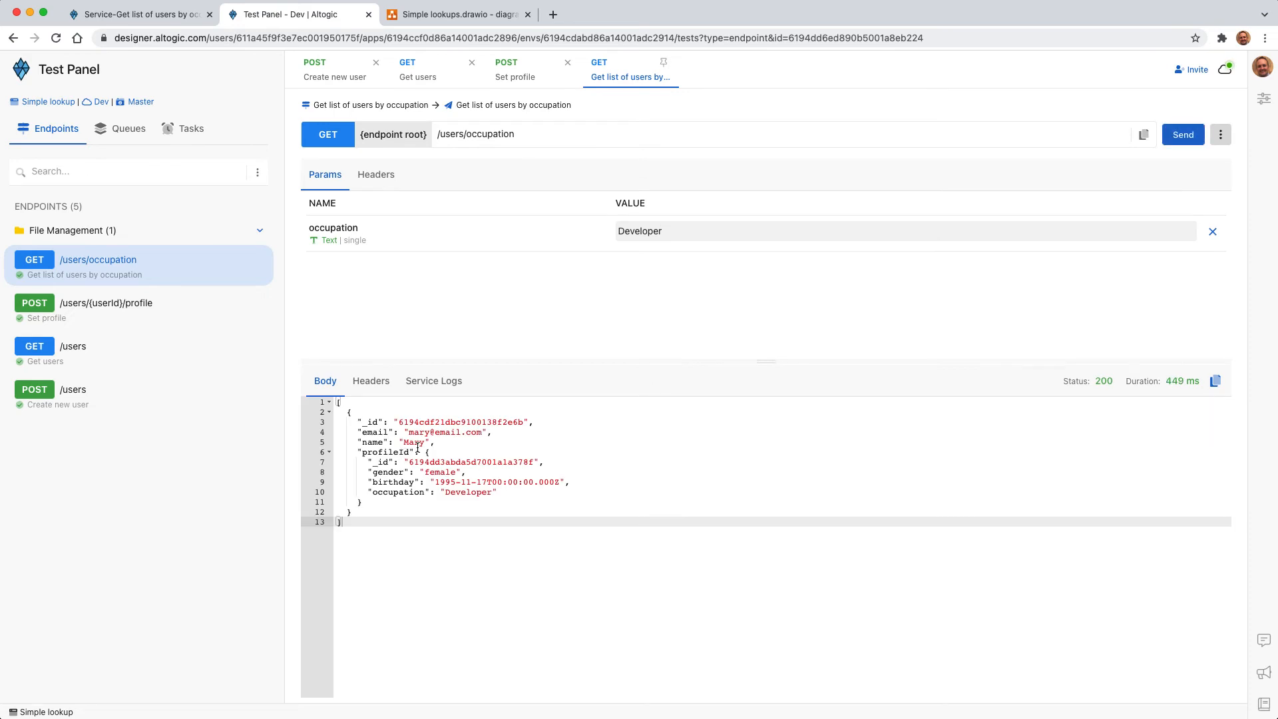
# Step: Create a new user with the Create new user endpoint, replacing the email and name in the request body
pyautogui.click(336, 75)
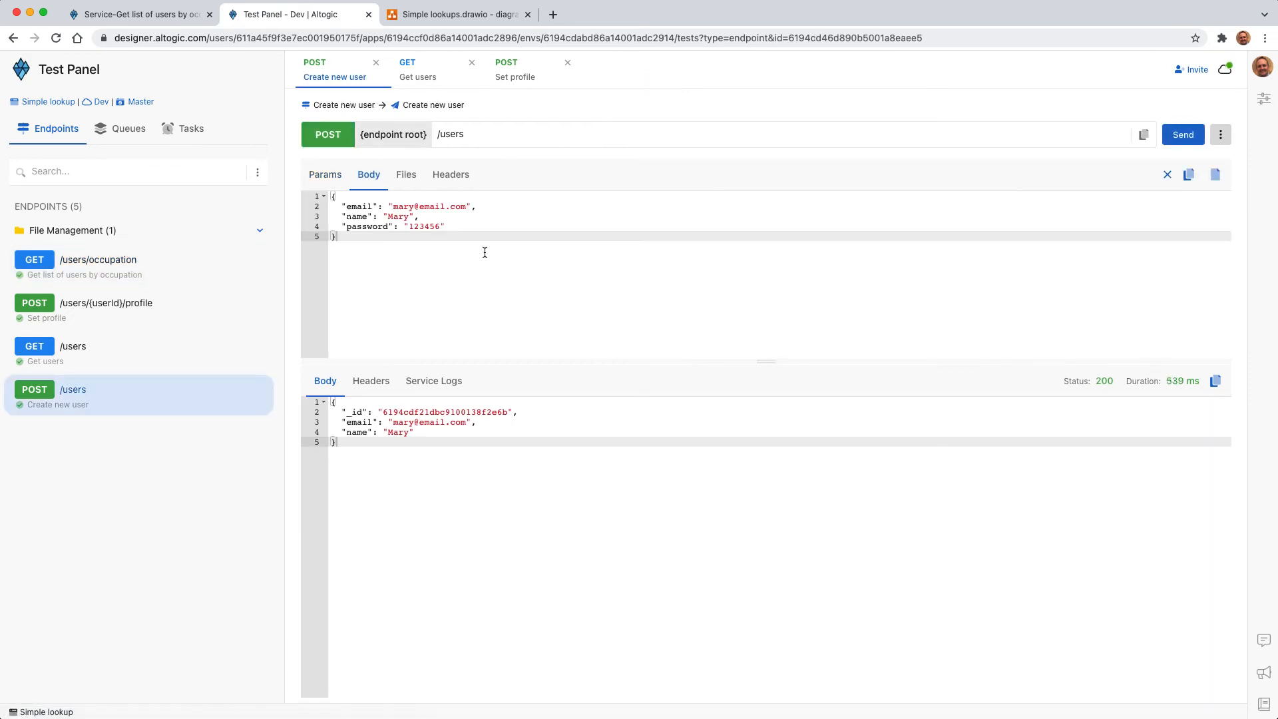
pyautogui.doubleClick(404, 209)
pyautogui.write('bruce')
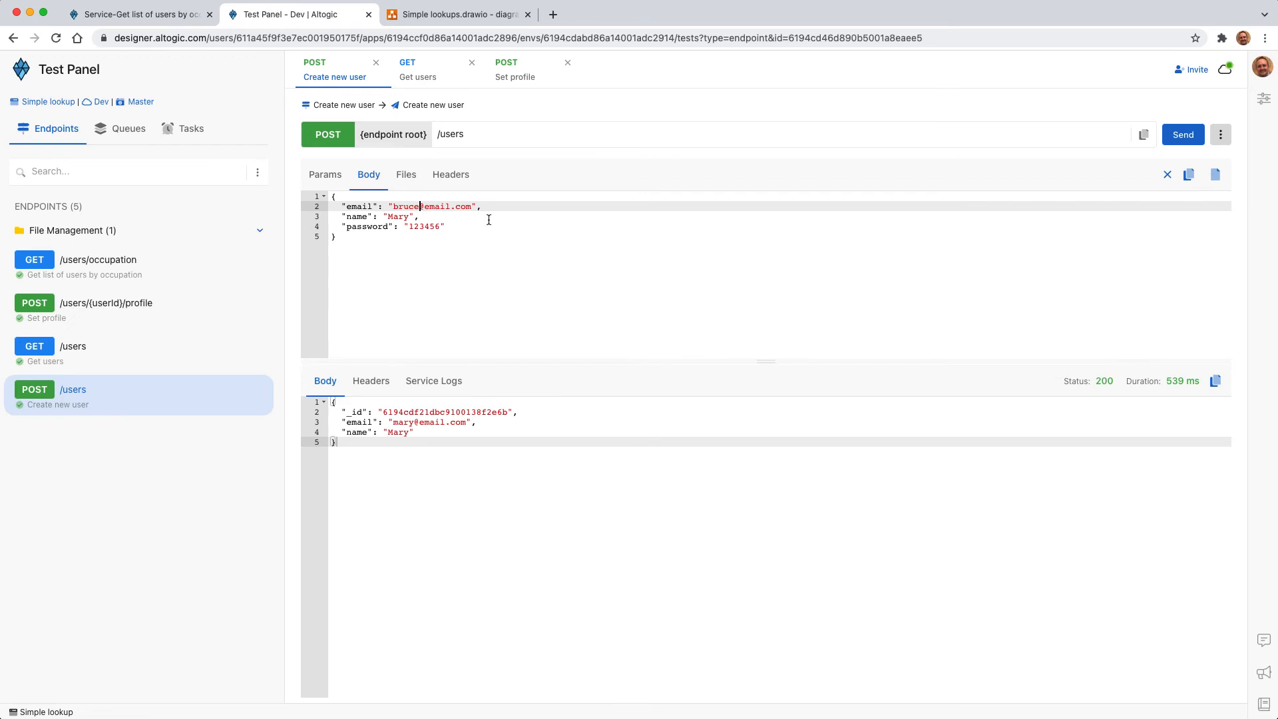
pyautogui.doubleClick(391, 211)
pyautogui.doubleClick(398, 217)
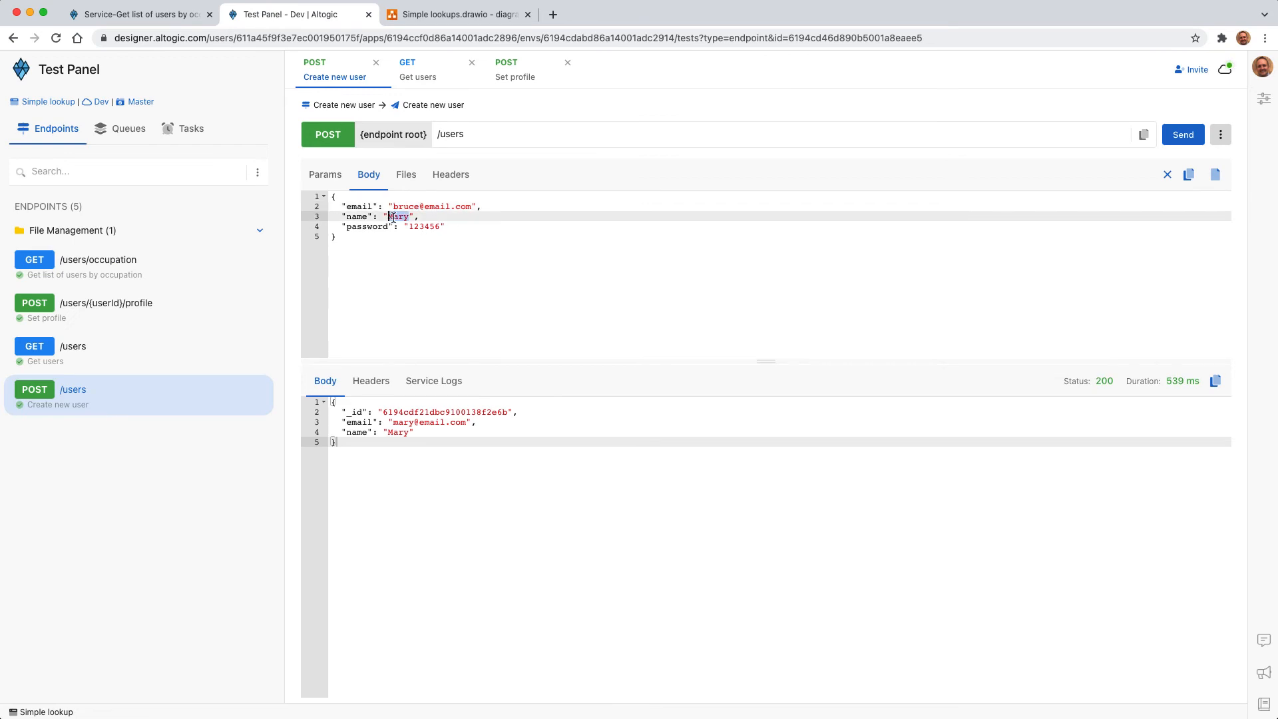
pyautogui.write('Bruce')
pyautogui.click(1183, 134)
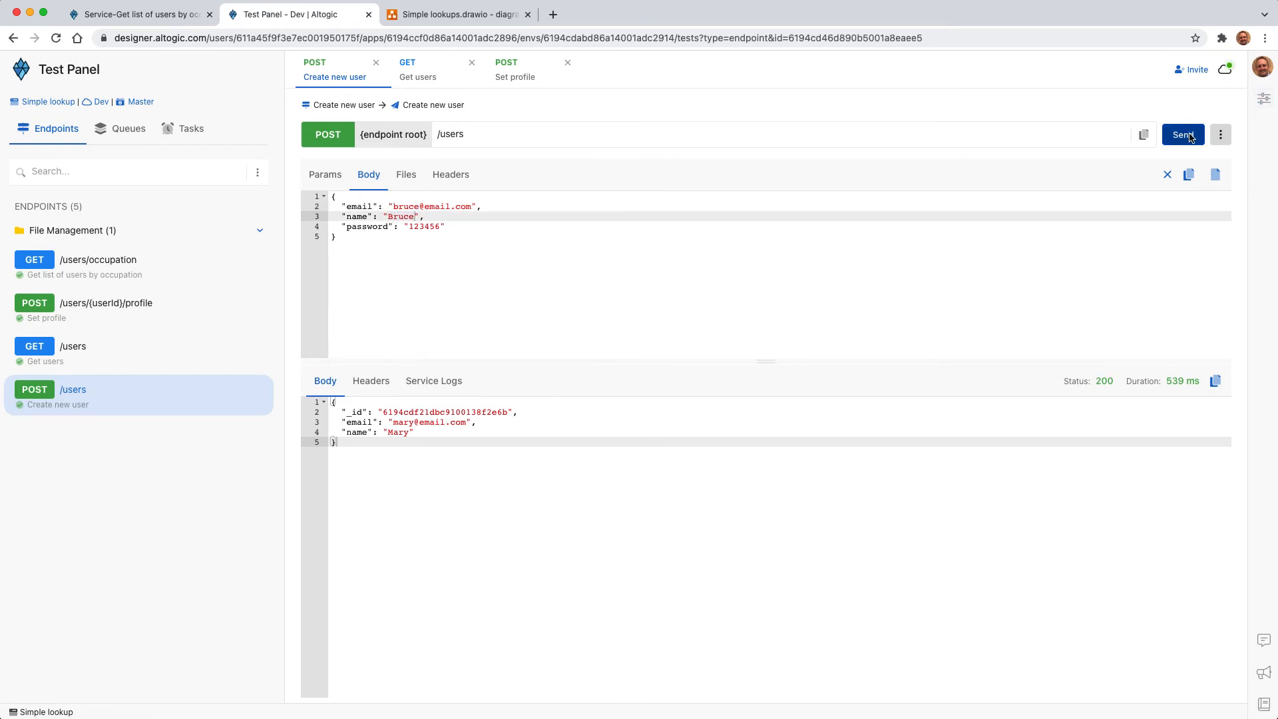
# Step: Fetch the user list and copy the new user's _id into the path of the Set profile request
pyautogui.click(426, 73)
pyautogui.click(1183, 135)
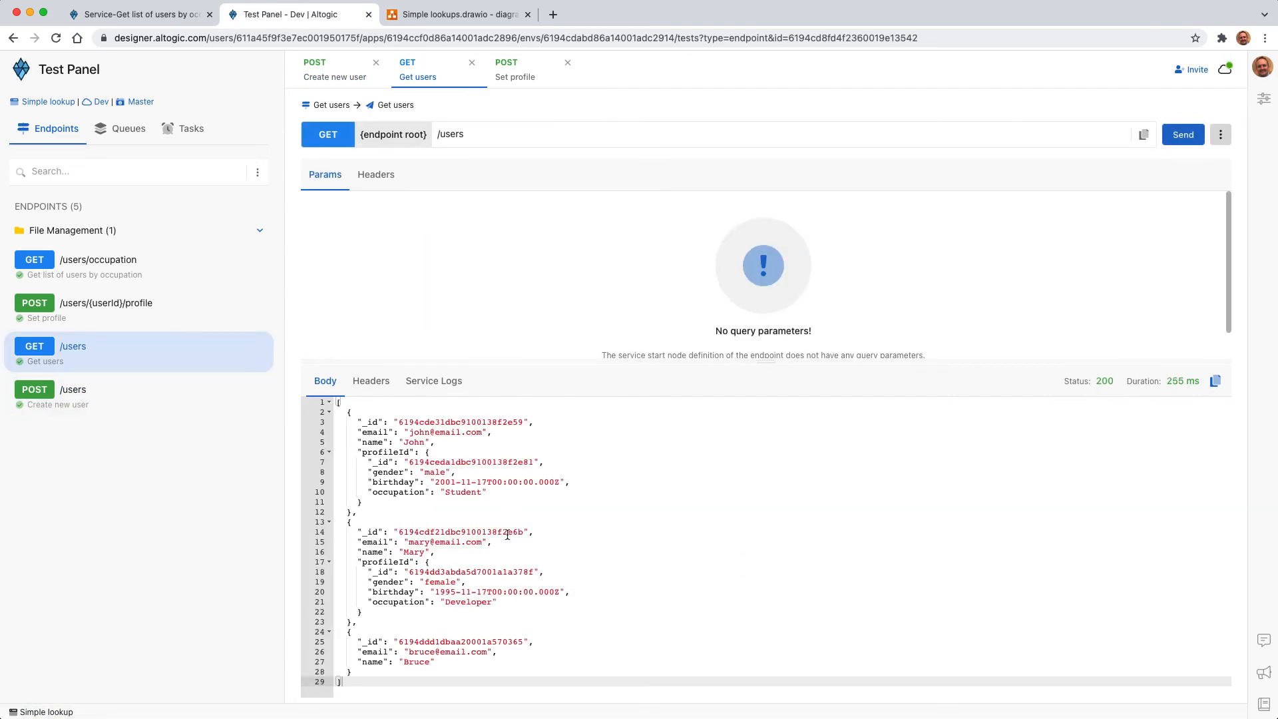
pyautogui.doubleClick(446, 643)
pyautogui.hotkey('ctrl', 'c')
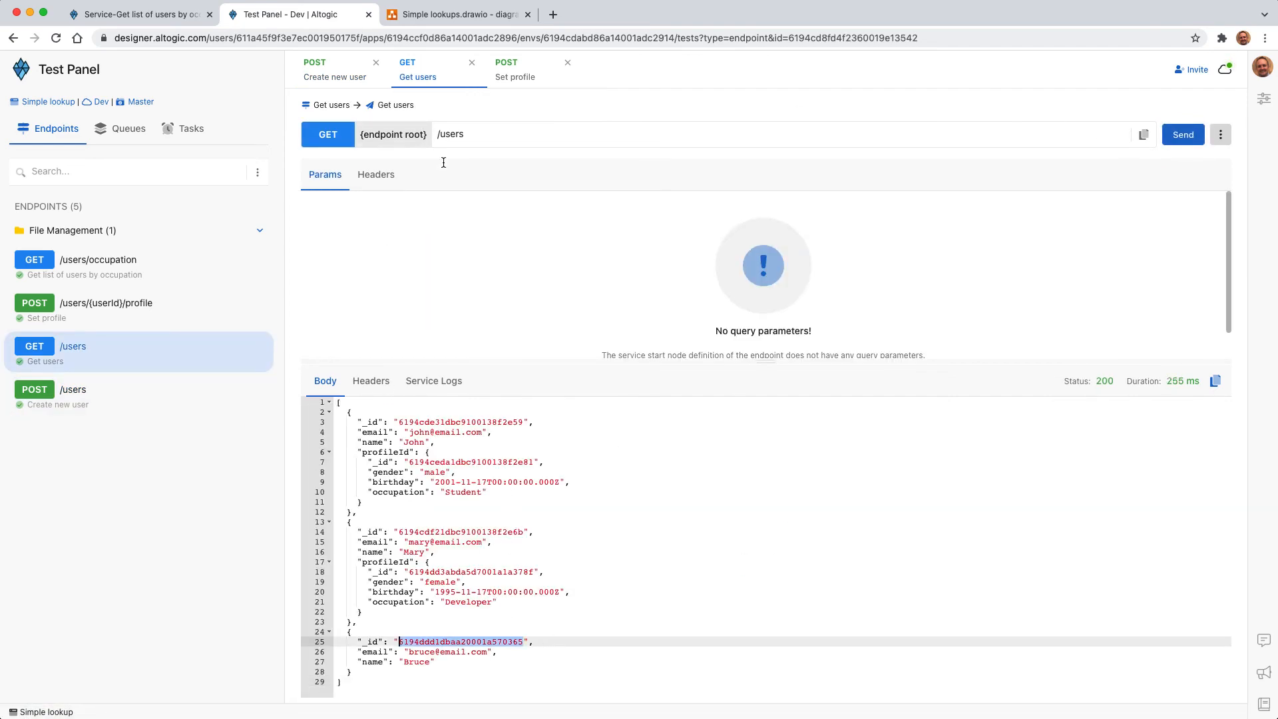
pyautogui.click(531, 71)
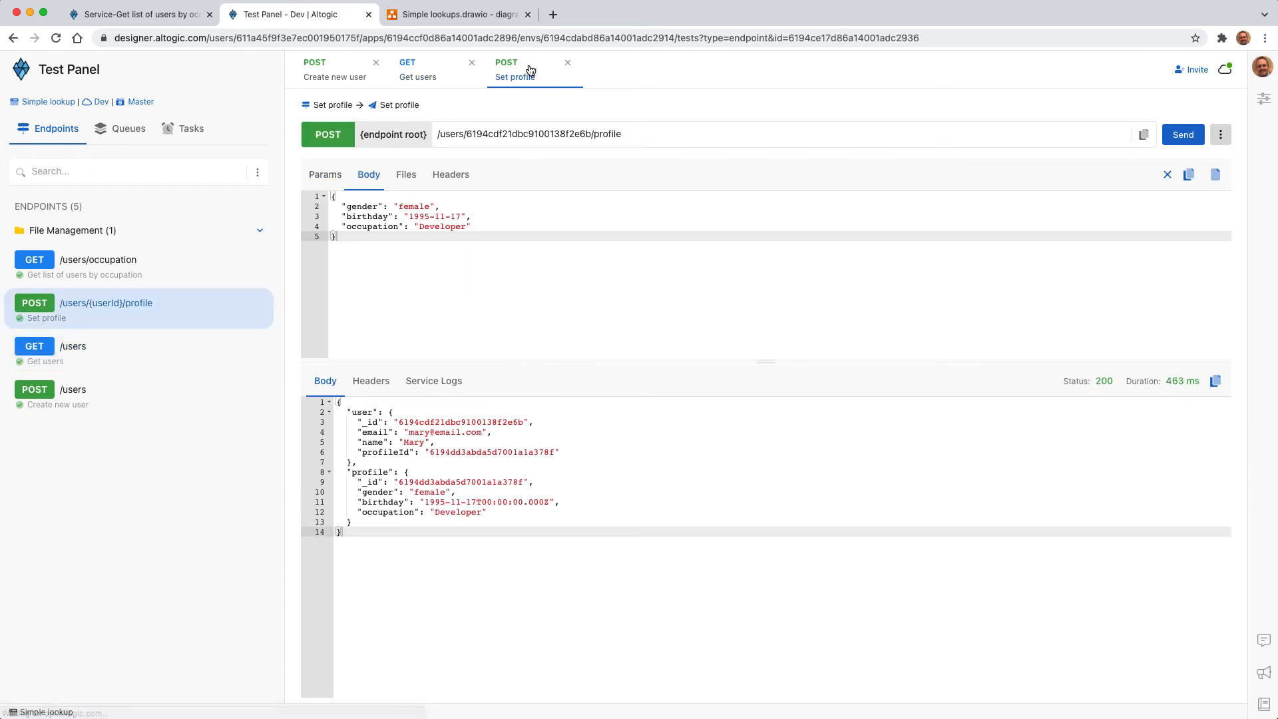
pyautogui.doubleClick(502, 135)
pyautogui.hotkey('ctrl', 'v')
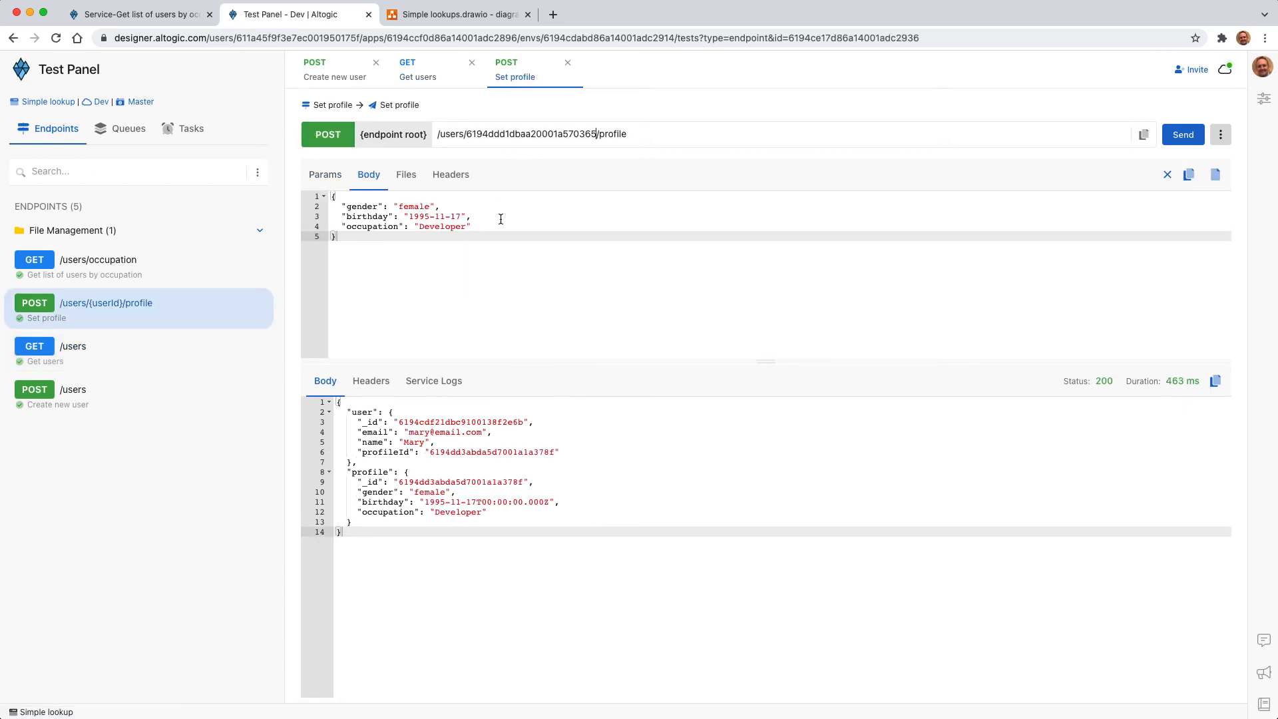
# Step: Set the gender to male and change the birthday's year in the profile body, keeping Developer as occupation, and send the request
pyautogui.doubleClick(414, 207)
pyautogui.write('male')
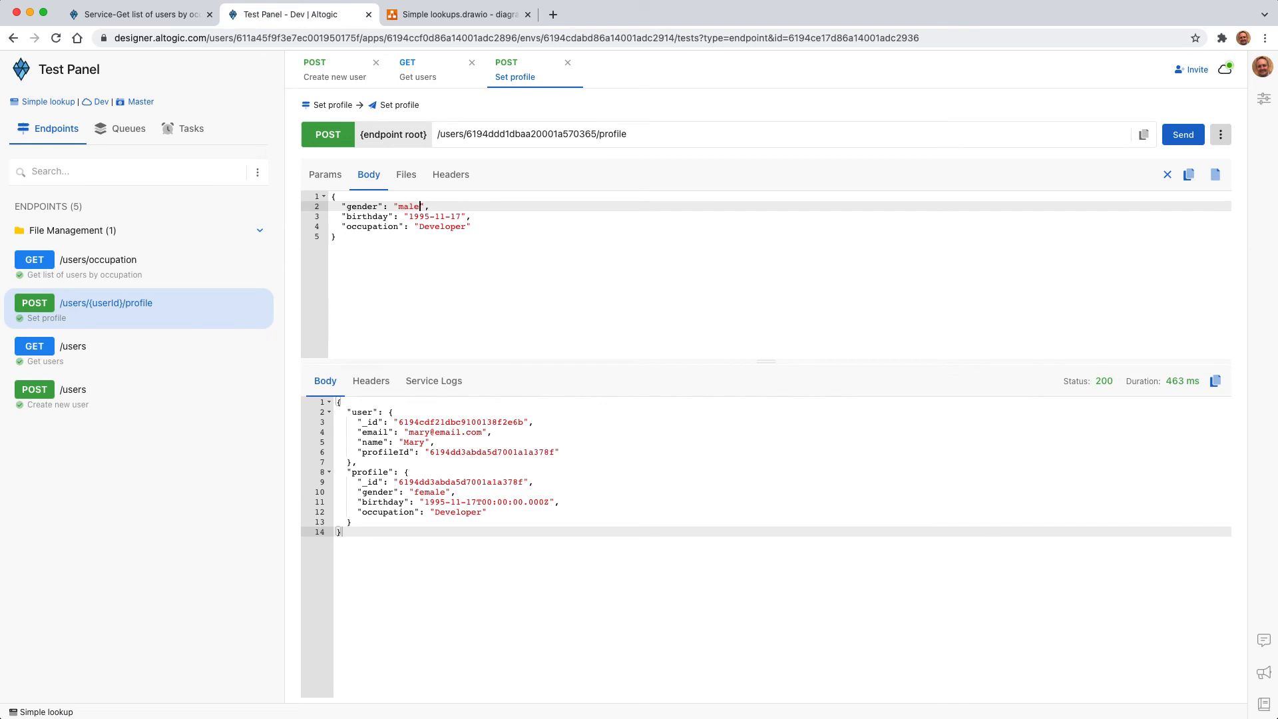
pyautogui.click(429, 217)
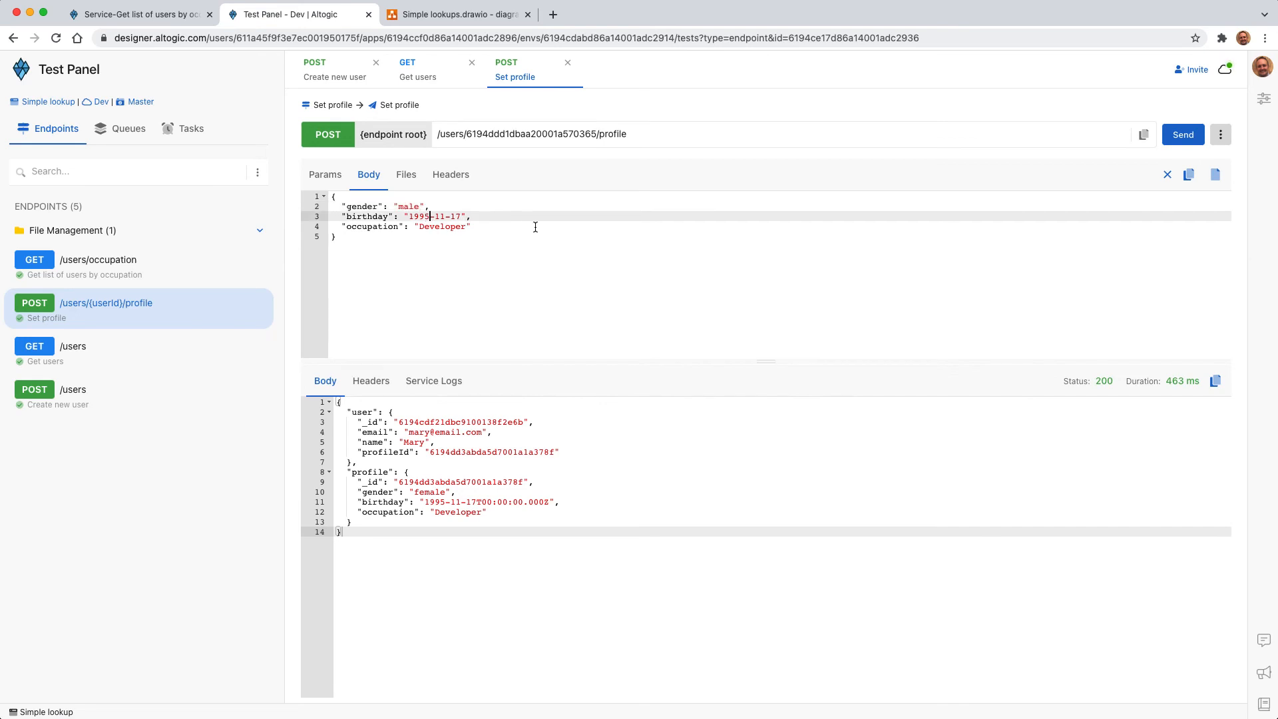
pyautogui.press('BackSpace')
pyautogui.write('0')
pyautogui.hotkey('ctrl', 'a')
pyautogui.click(506, 244)
pyautogui.click(1183, 134)
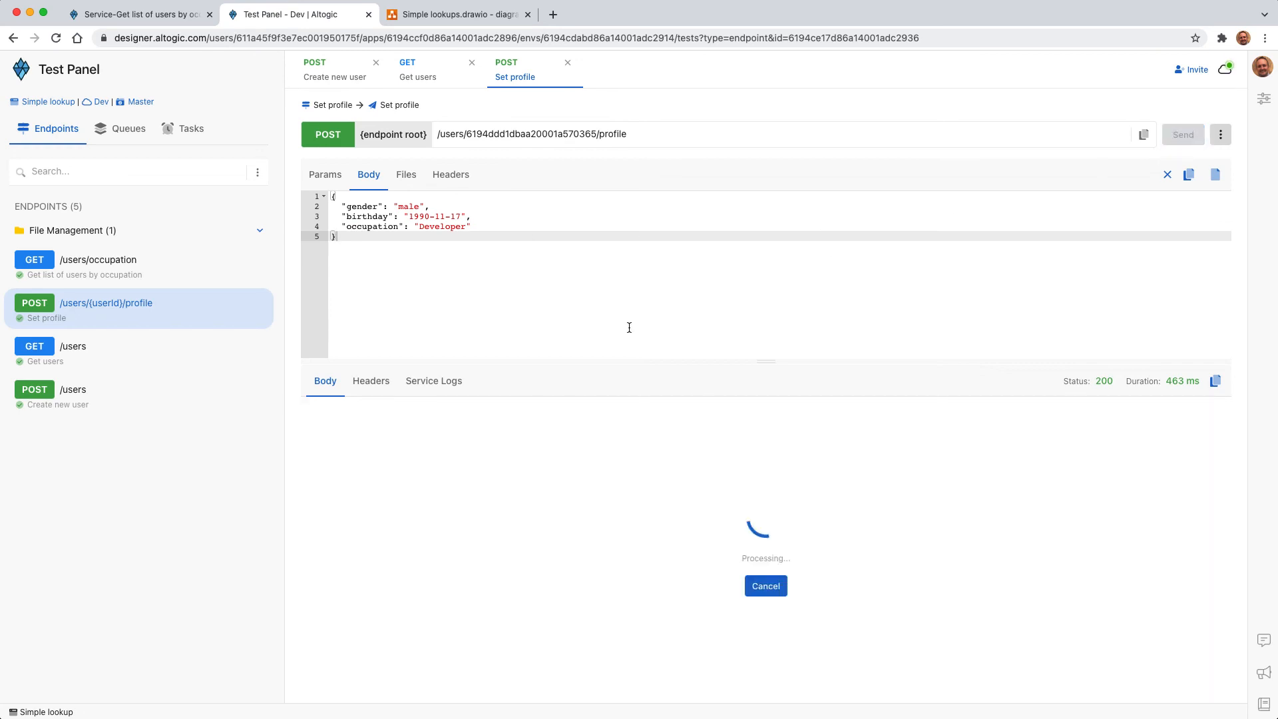
# Step: Resend the GET /users request and examine the new user's looked-up profile in the response
pyautogui.click(407, 77)
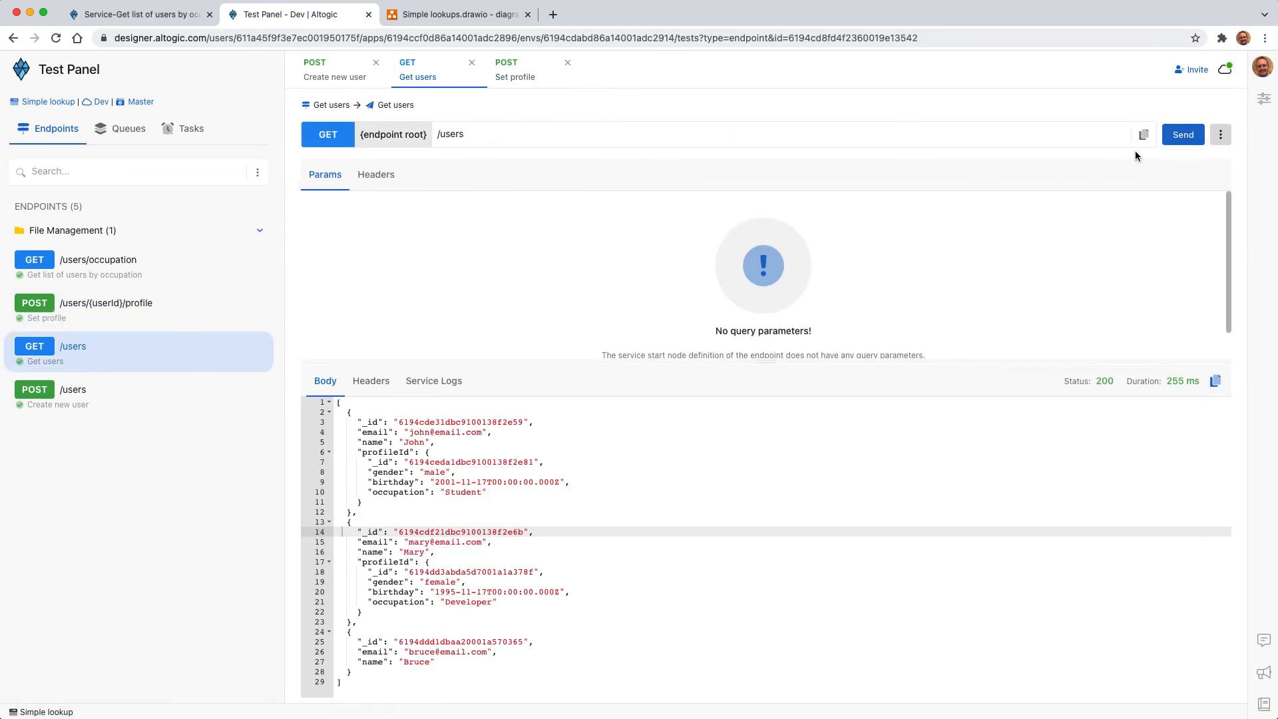
pyautogui.click(1185, 135)
pyautogui.scroll(-2, 474, 636)
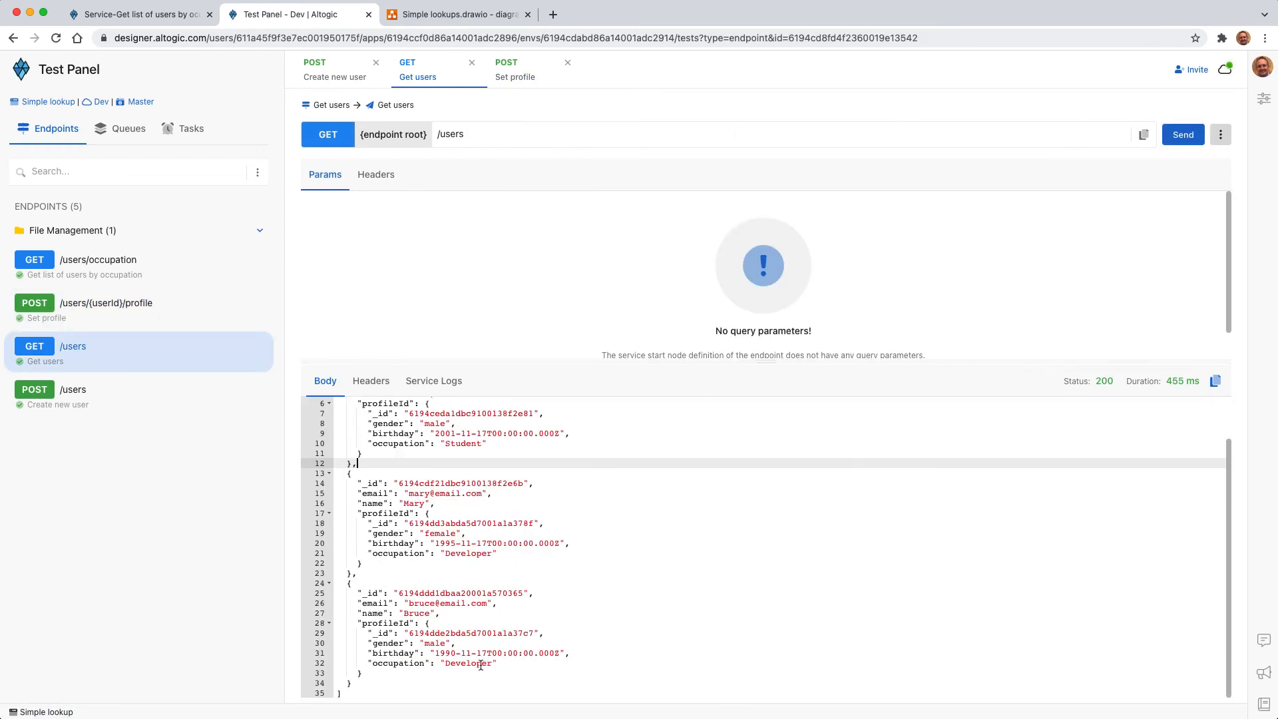
pyautogui.scroll(2, 454, 594)
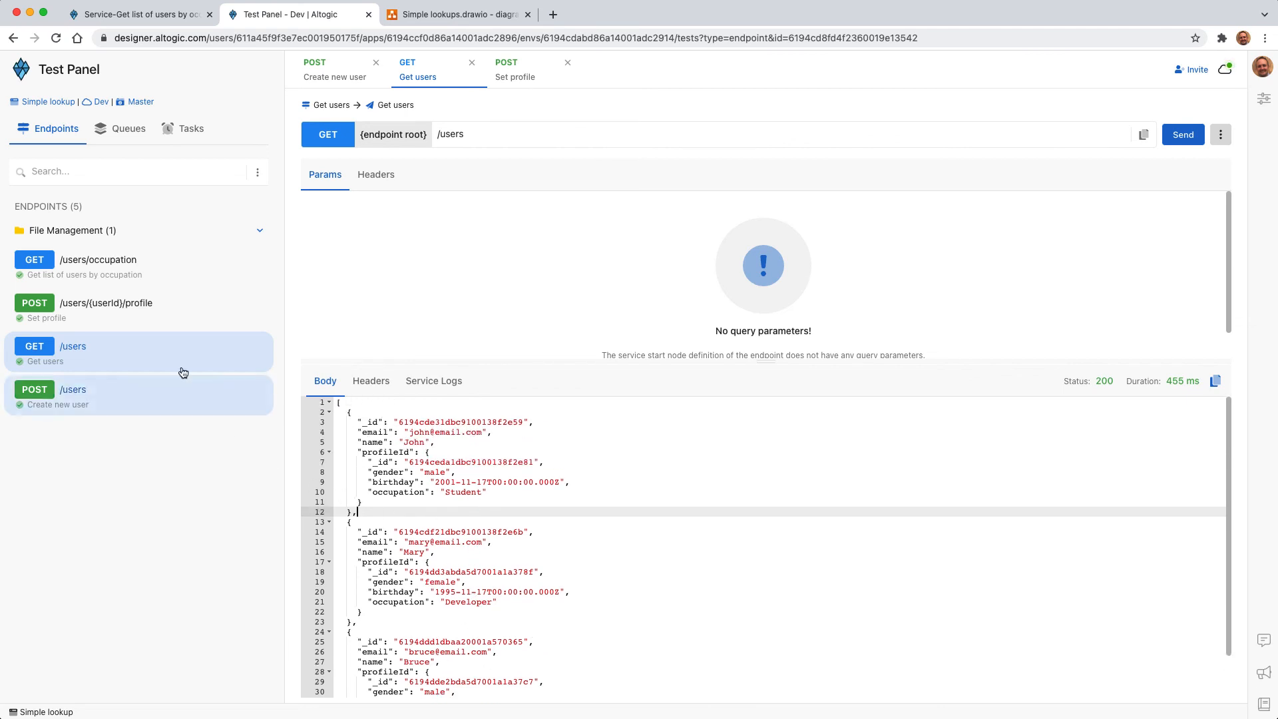
# Step: Rerun GET /users/occupation for Developer, inspect the returned users, and pin the request so it stays open
pyautogui.click(127, 283)
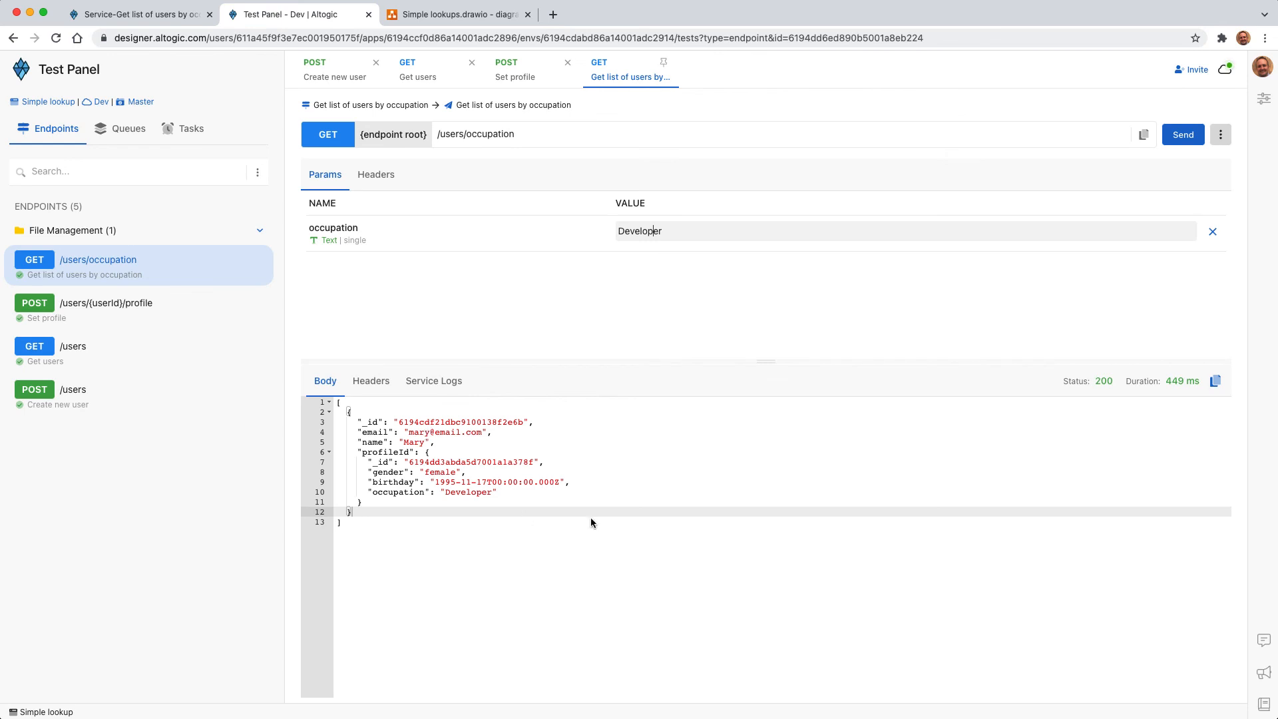
pyautogui.click(1178, 134)
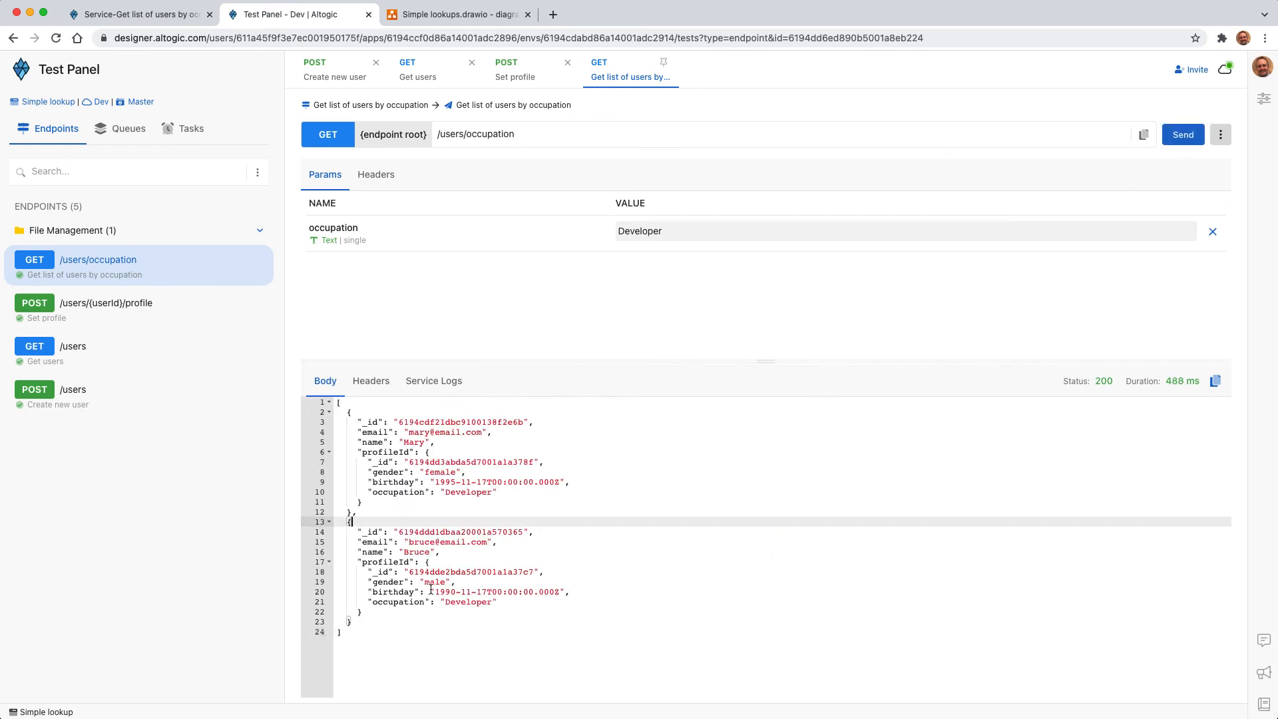
pyautogui.click(416, 553)
pyautogui.click(460, 601)
pyautogui.click(442, 444)
pyautogui.click(478, 581)
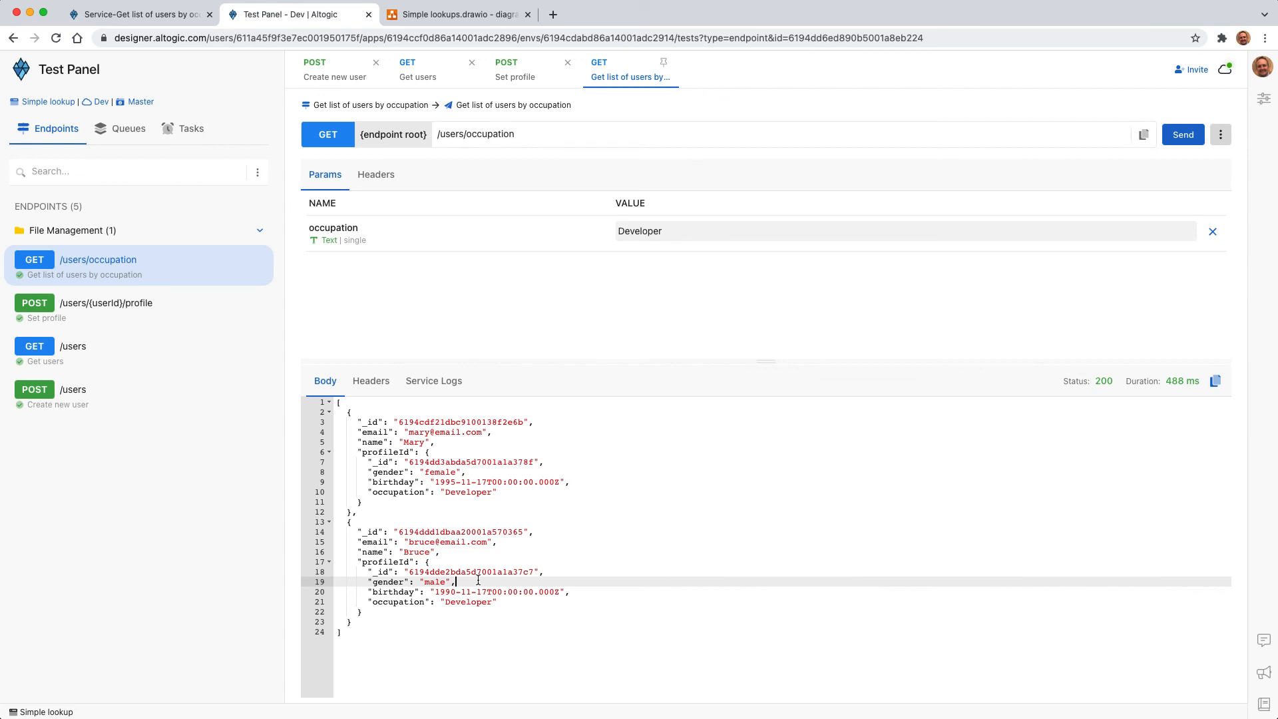
pyautogui.click(663, 62)
# Step: Return to the Get list of users by occupation service and view the Database nodes in the Nodes Library
pyautogui.click(140, 14)
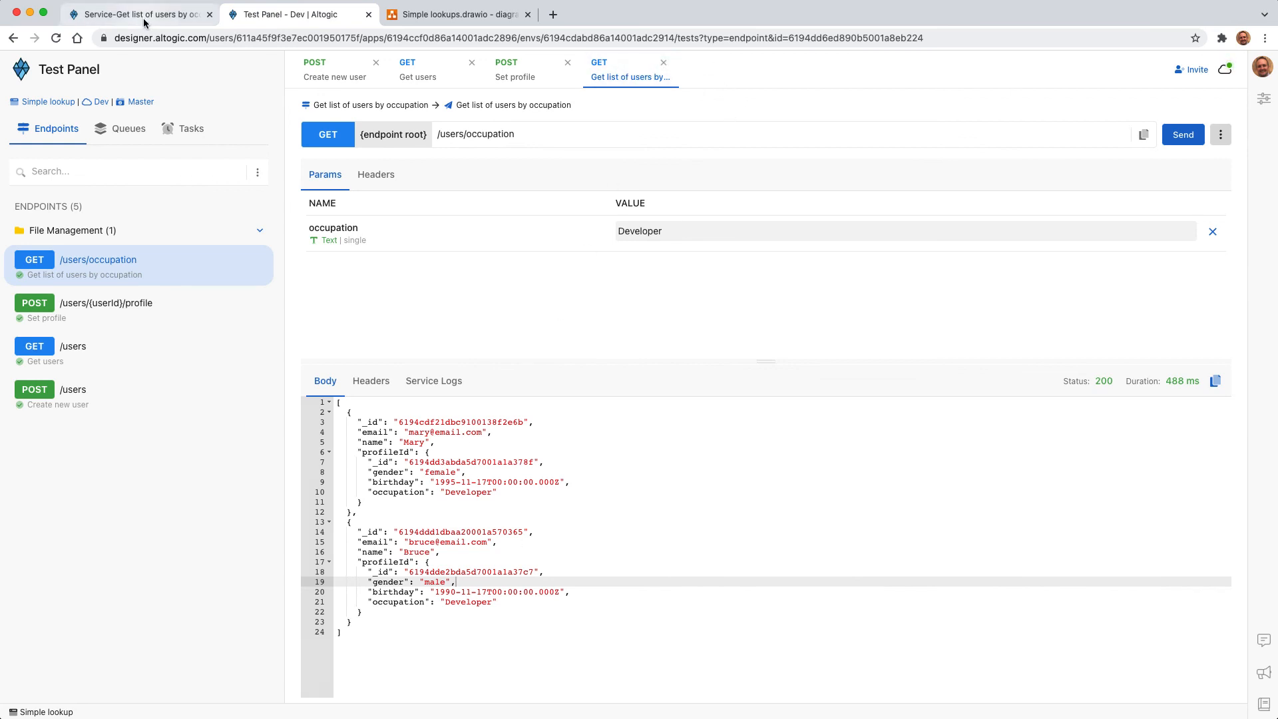
pyautogui.moveTo(250, 456); pyautogui.dragTo(264, 191)
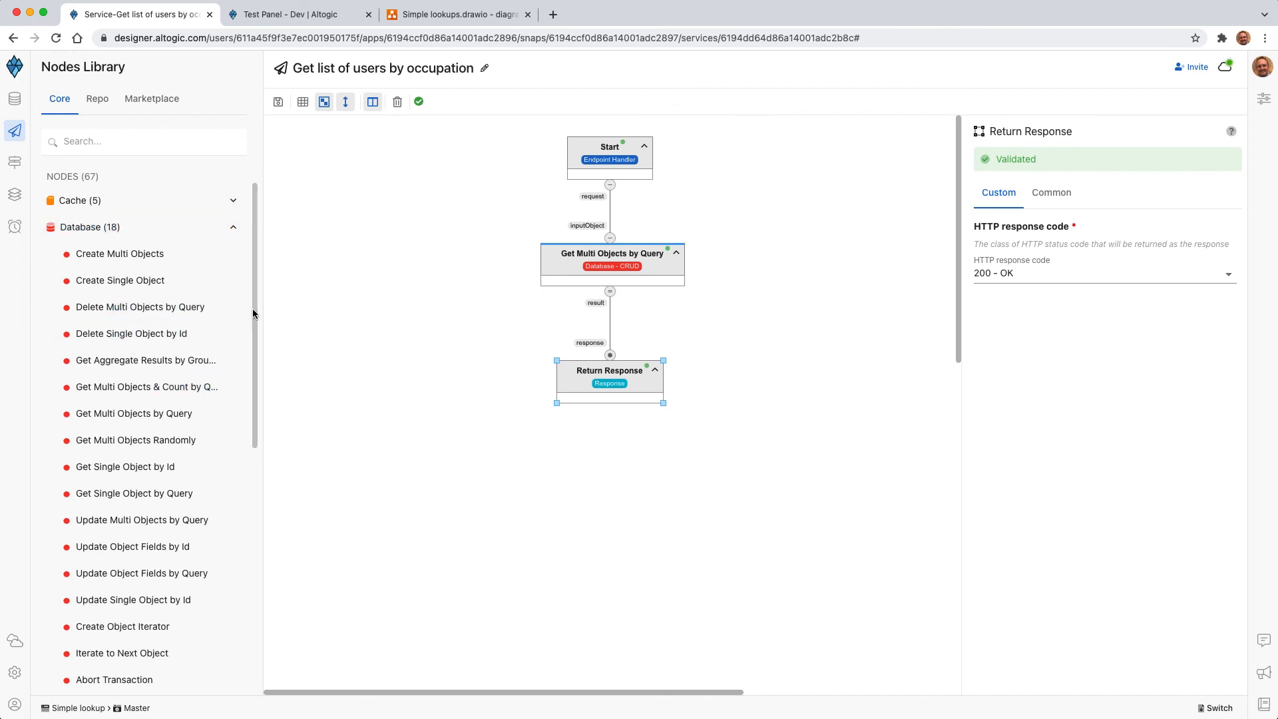
pyautogui.moveTo(253, 307); pyautogui.dragTo(257, 277)
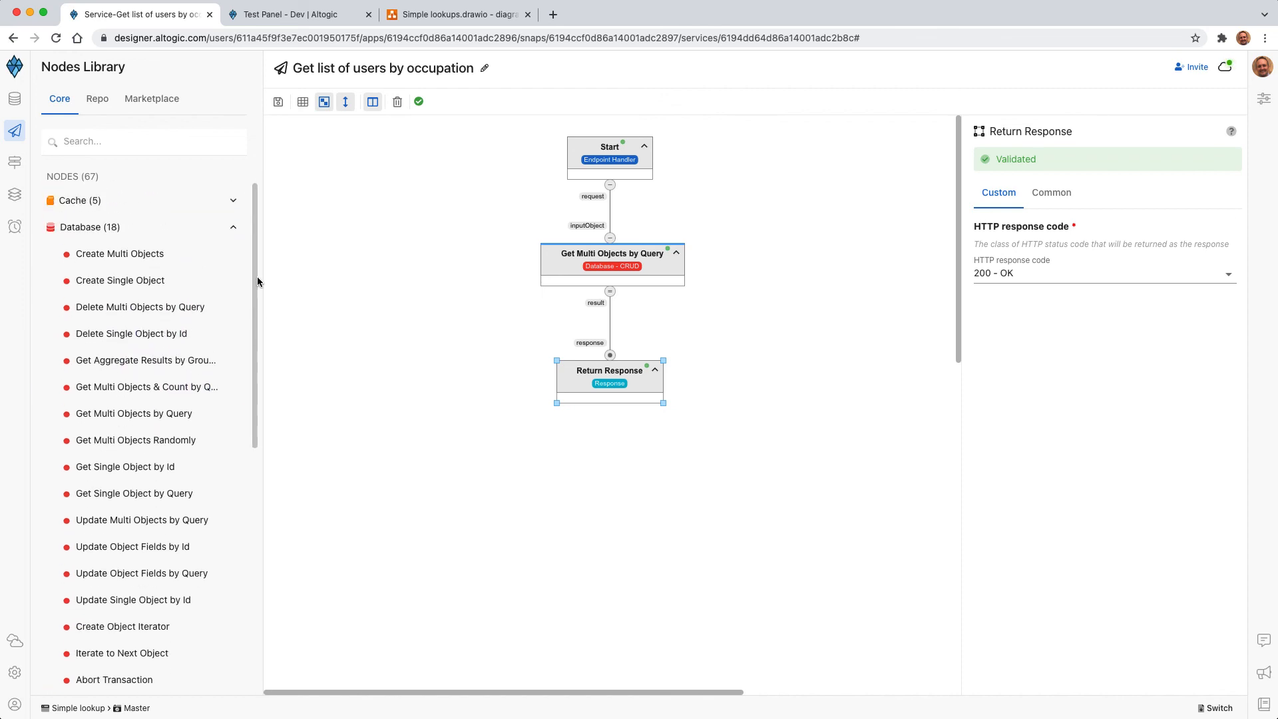